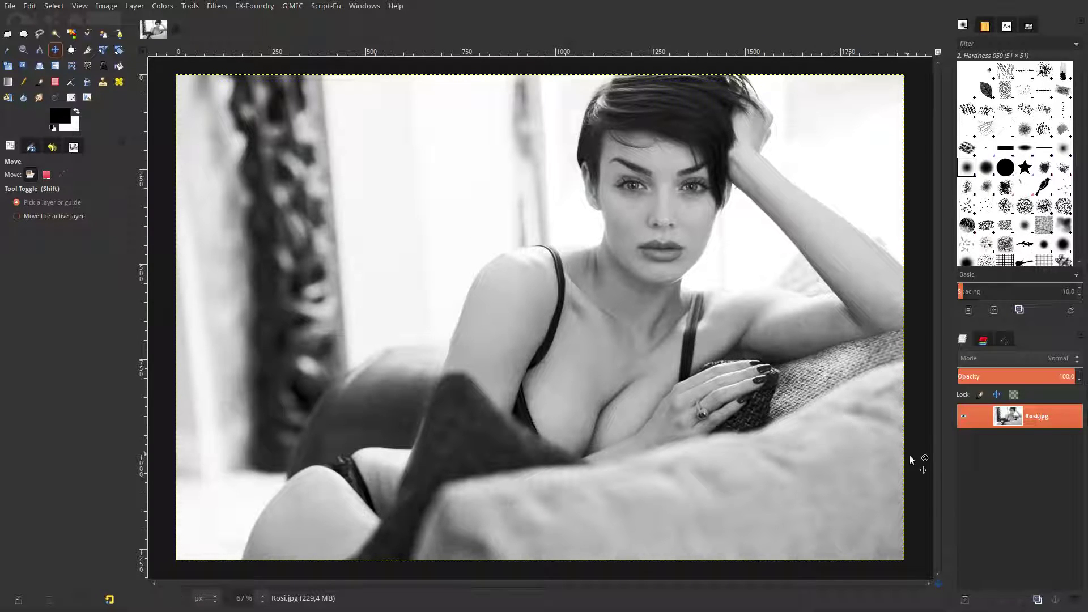
# Step: Make three duplicates of the portrait layer, hide copy #2, and select Rosi.jpg copy #1
pyautogui.click(1037, 600)
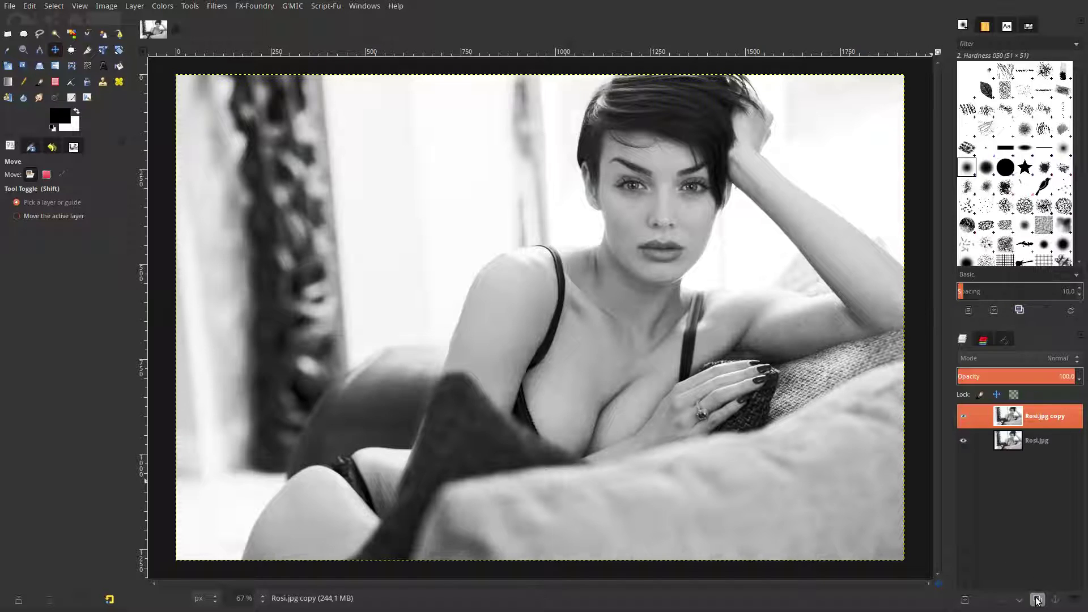
pyautogui.click(1038, 599)
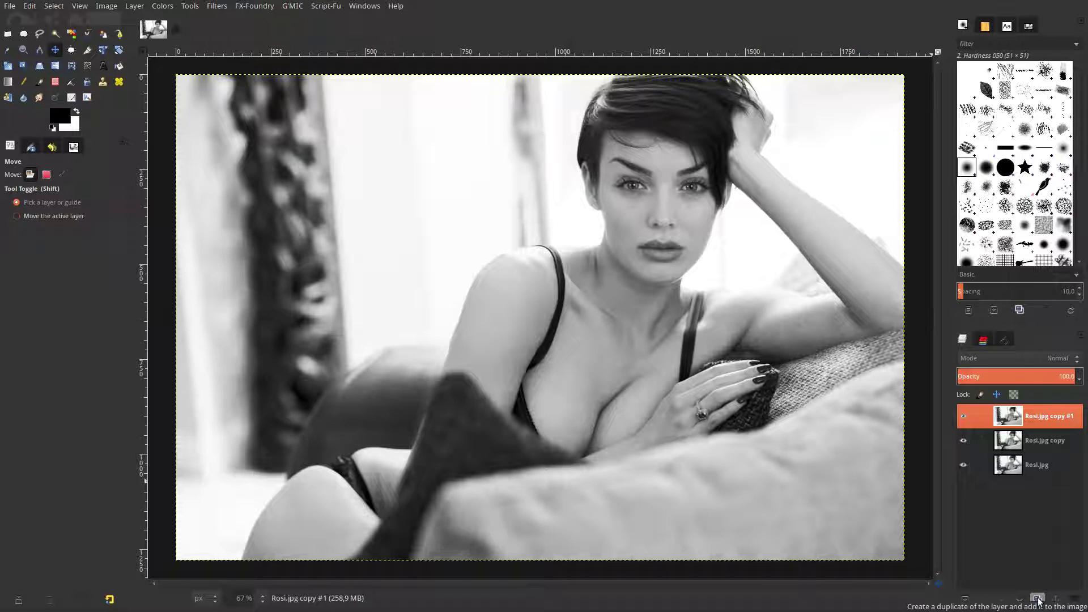
pyautogui.click(1037, 600)
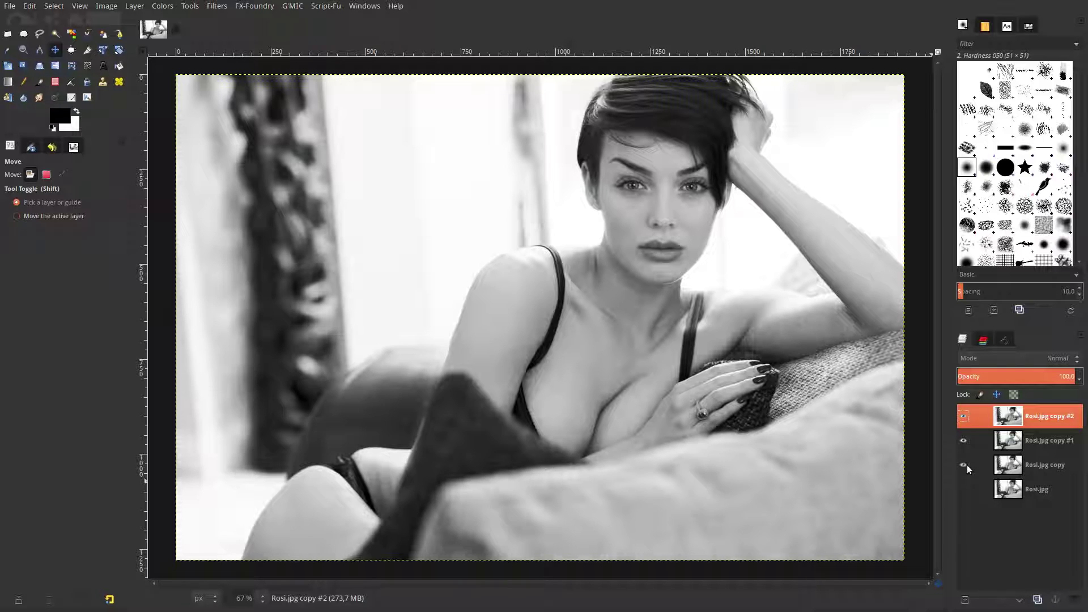
pyautogui.click(963, 417)
pyautogui.click(989, 440)
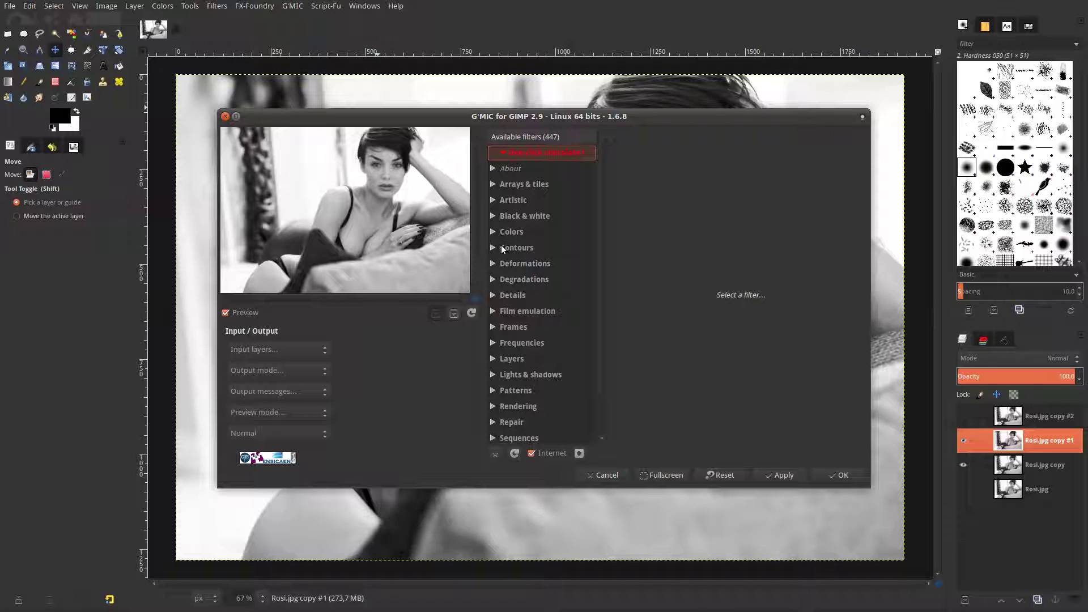
# Step: Apply G'MIC Degradations > Blur [glow] with amplitude 15 to Rosi.jpg copy #1
pyautogui.click(493, 279)
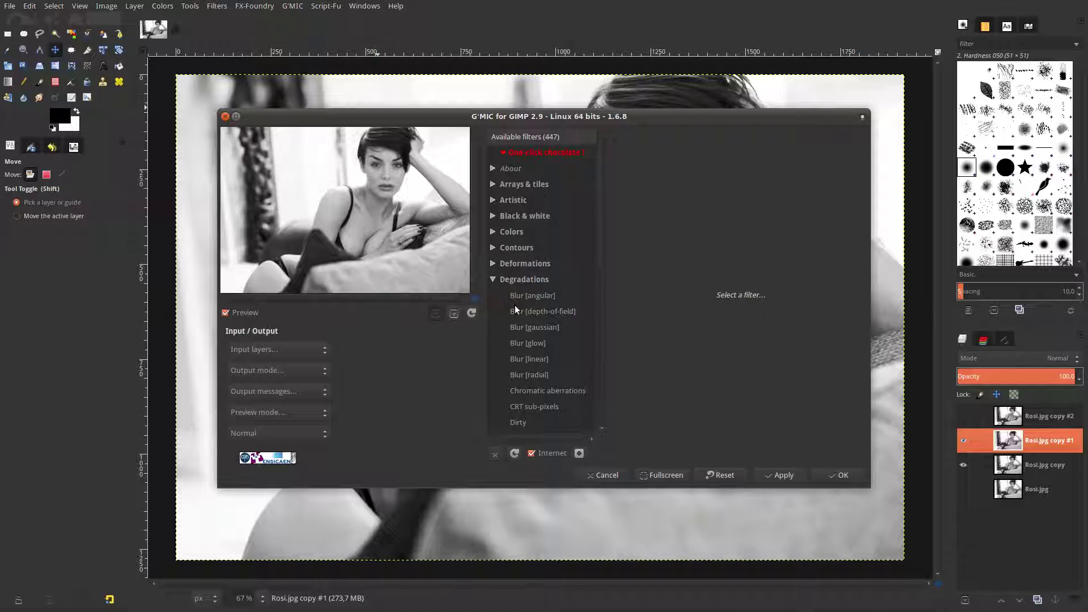
pyautogui.click(530, 339)
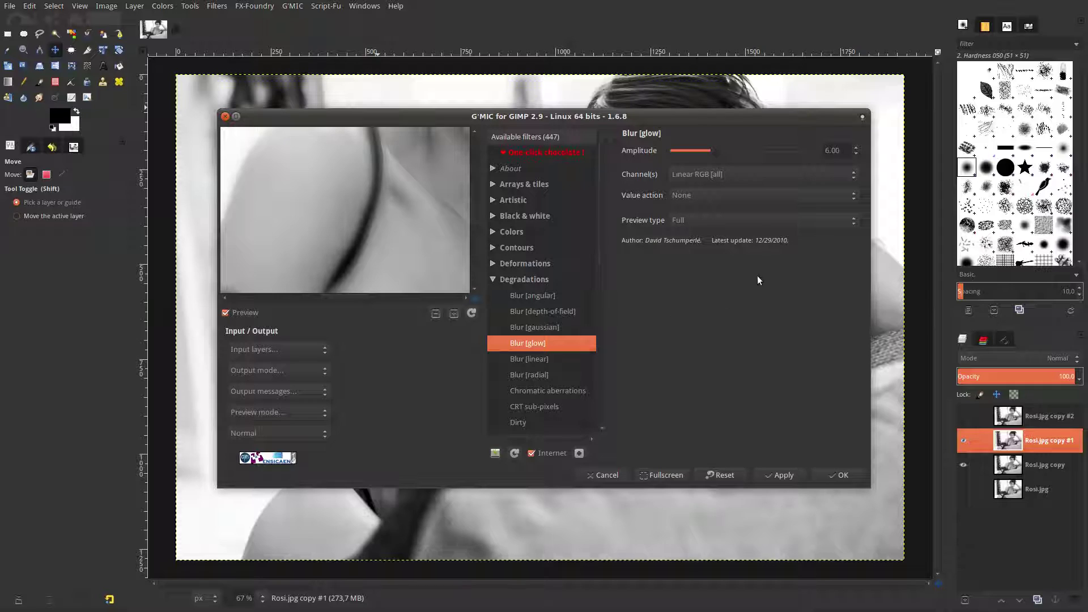
pyautogui.doubleClick(833, 152)
pyautogui.press('BackSpace')
pyautogui.write('15')
pyautogui.click(855, 148)
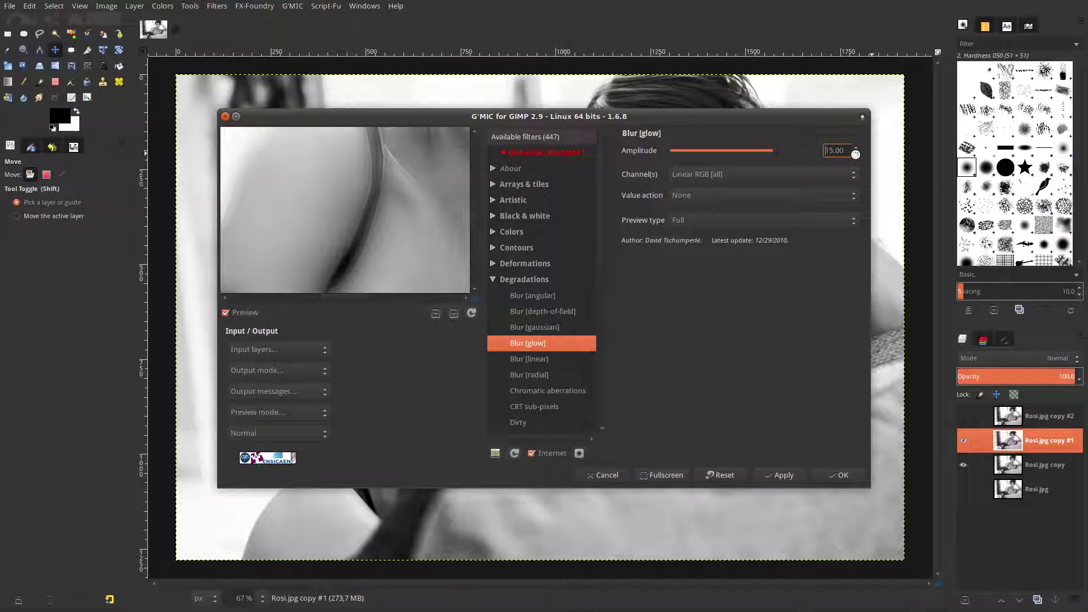
pyautogui.write('0')
pyautogui.click(828, 475)
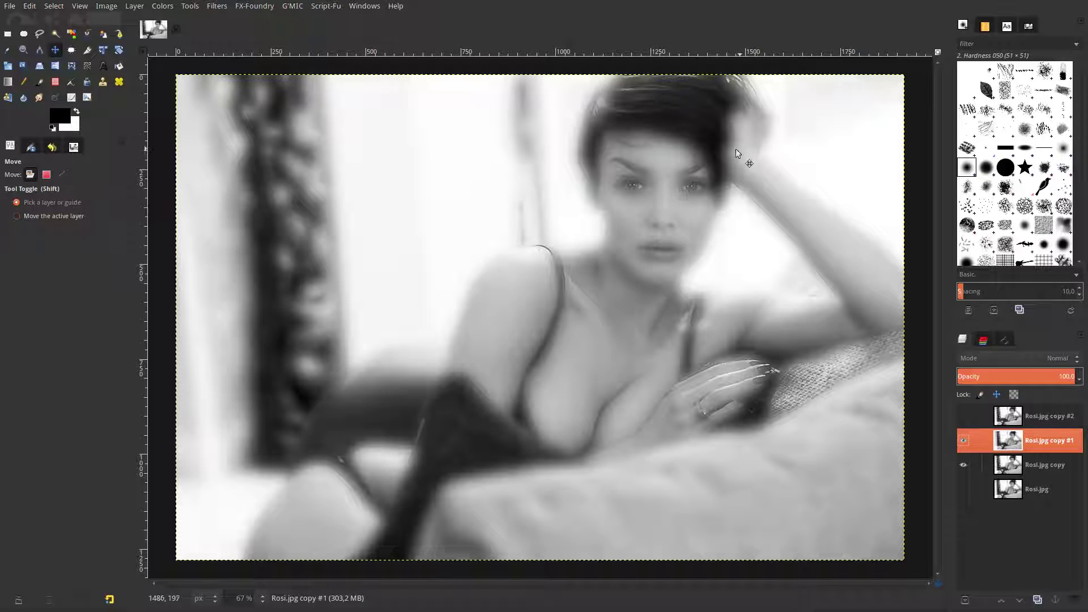
# Step: Unhide and select Rosi.jpg copy #2, then pick G'MIC's Layers > Blend [standard] filter
pyautogui.click(962, 415)
pyautogui.click(1008, 421)
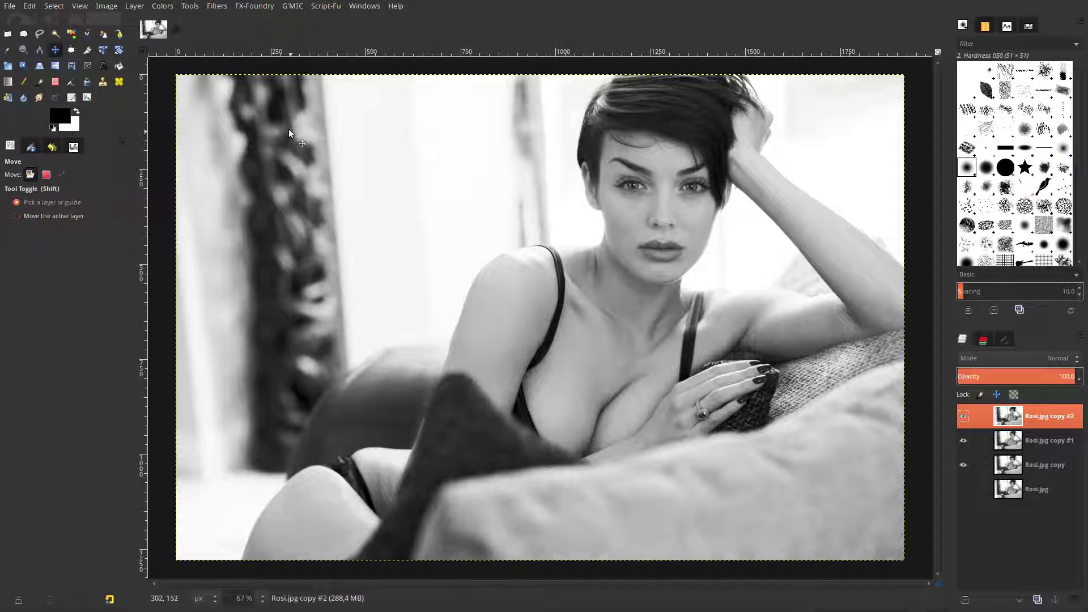
pyautogui.click(293, 7)
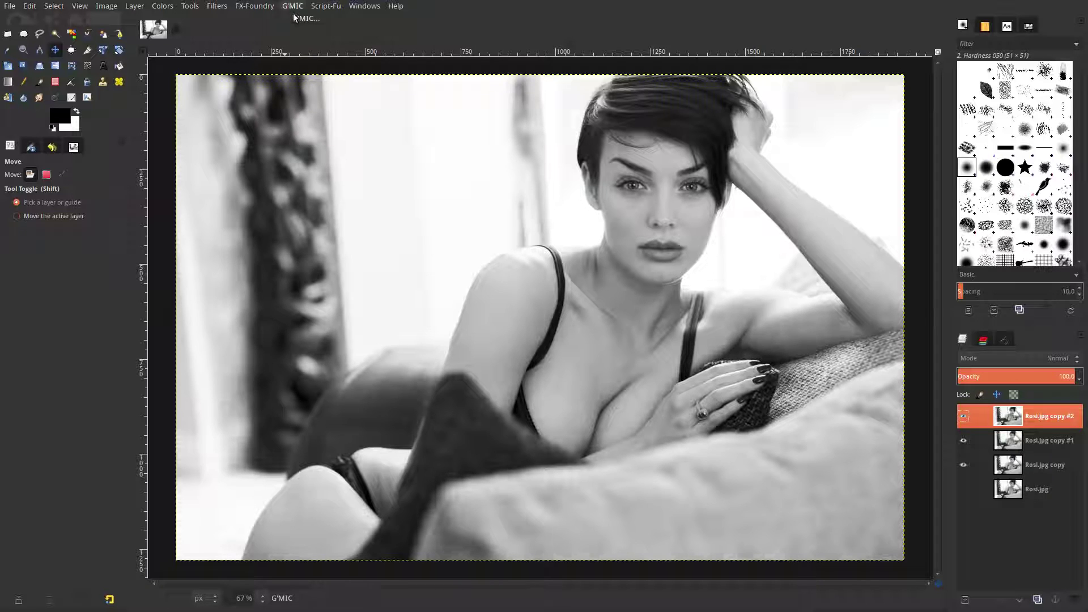
pyautogui.click(293, 16)
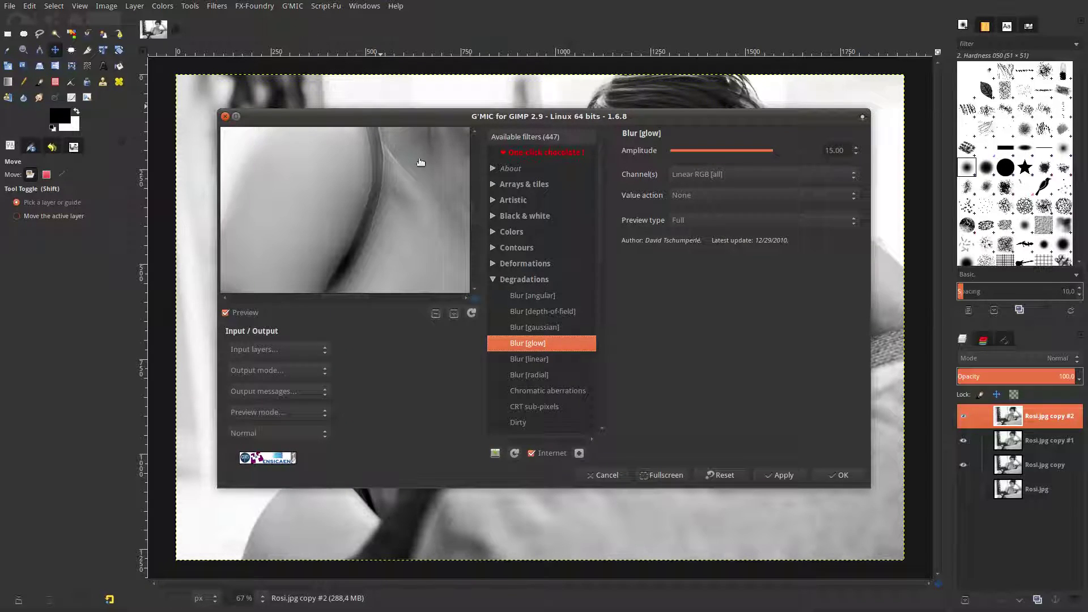
pyautogui.click(494, 280)
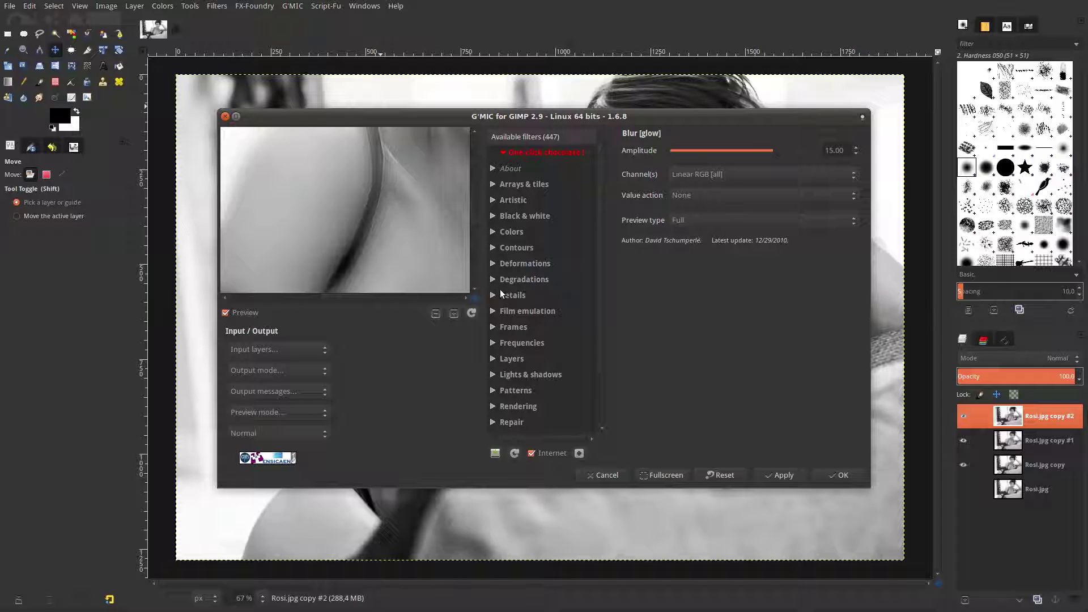
pyautogui.scroll(-3, 510, 306)
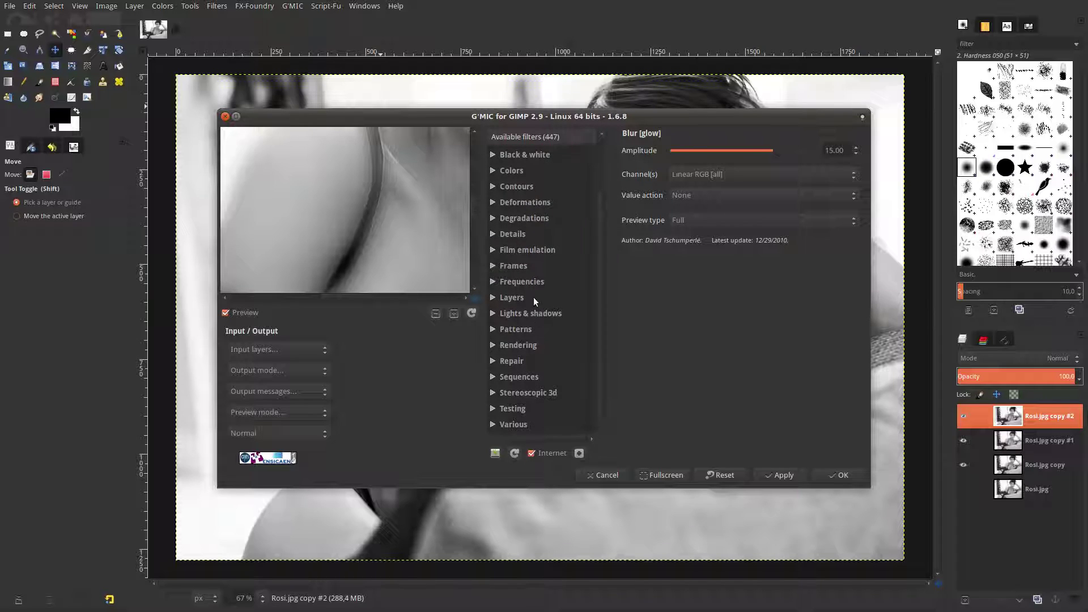
pyautogui.click(493, 298)
pyautogui.scroll(-3, 528, 312)
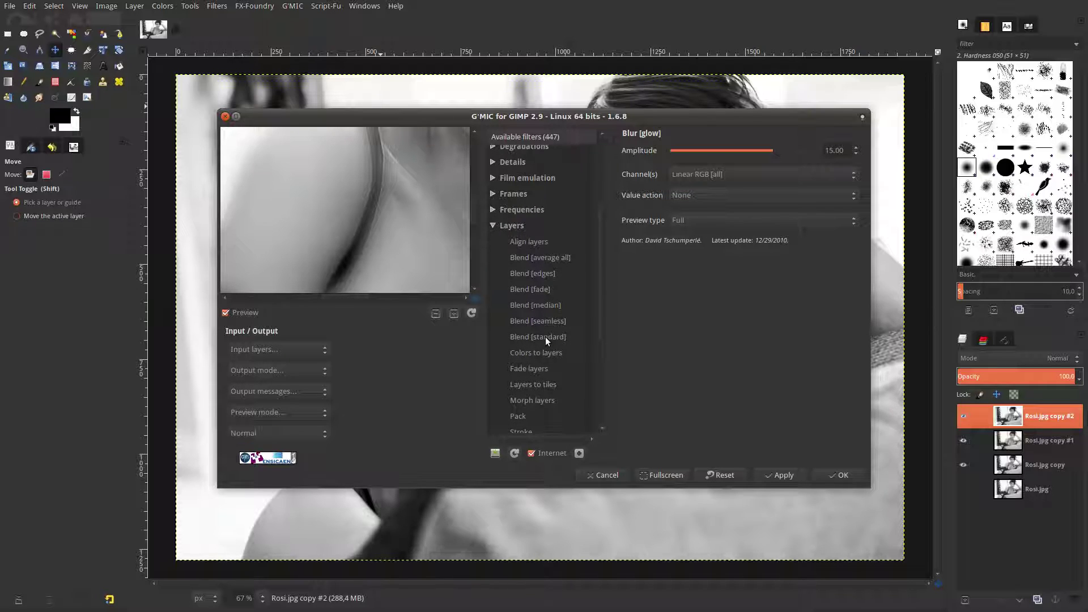
pyautogui.click(546, 337)
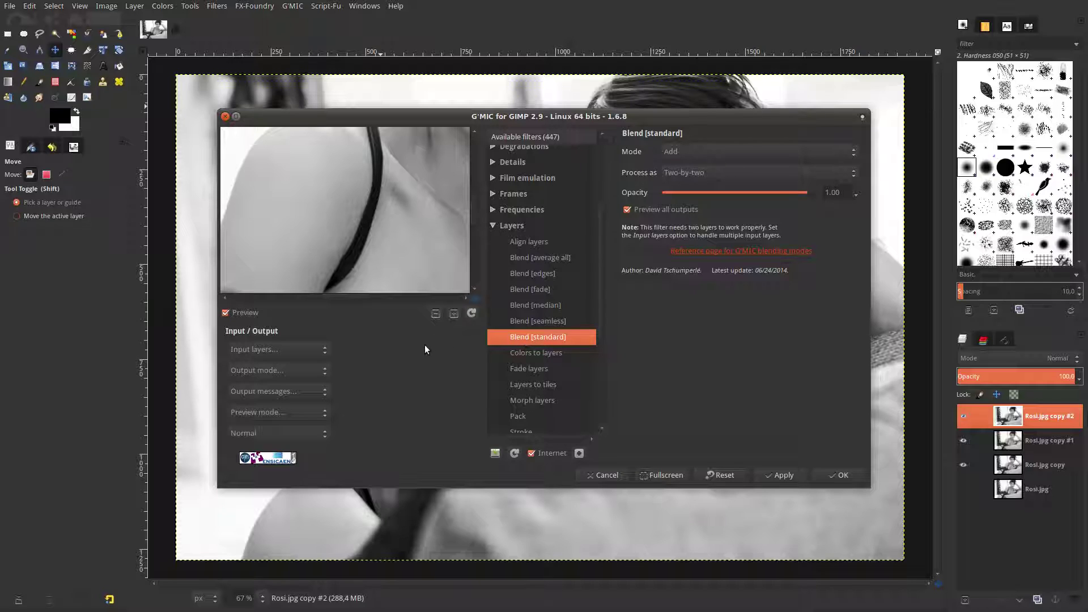
# Step: Set the blend's input layers to Active & below, processed as lower layer bottom
pyautogui.click(314, 348)
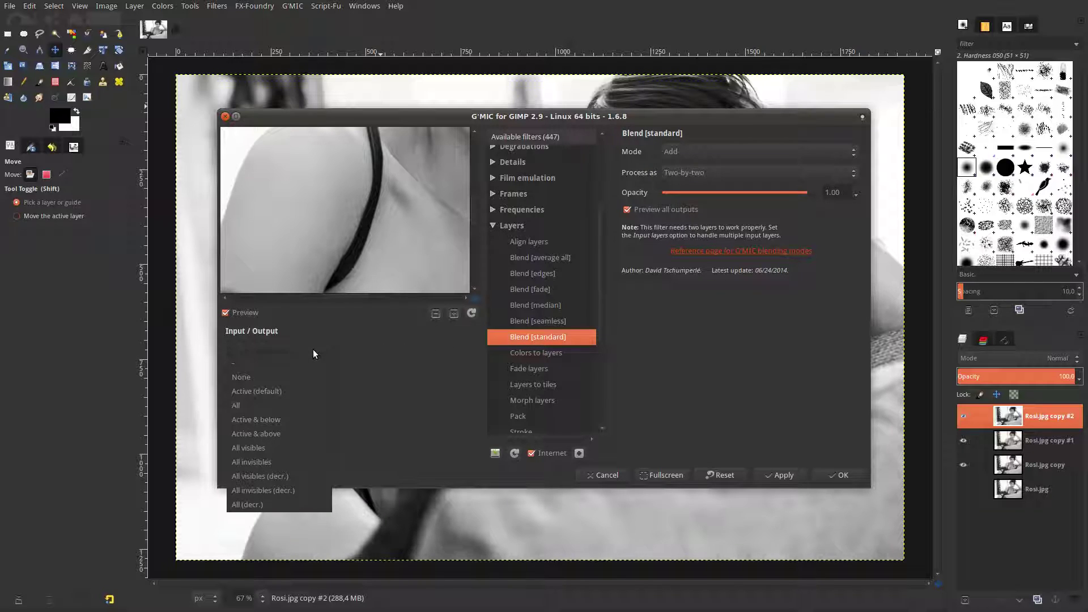
pyautogui.click(301, 420)
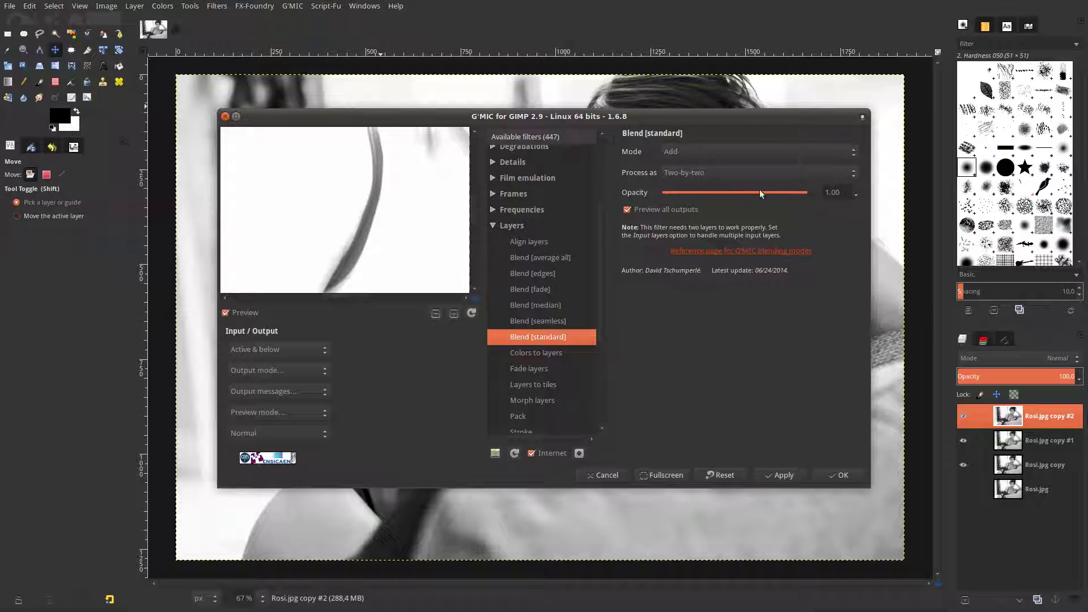
pyautogui.click(760, 174)
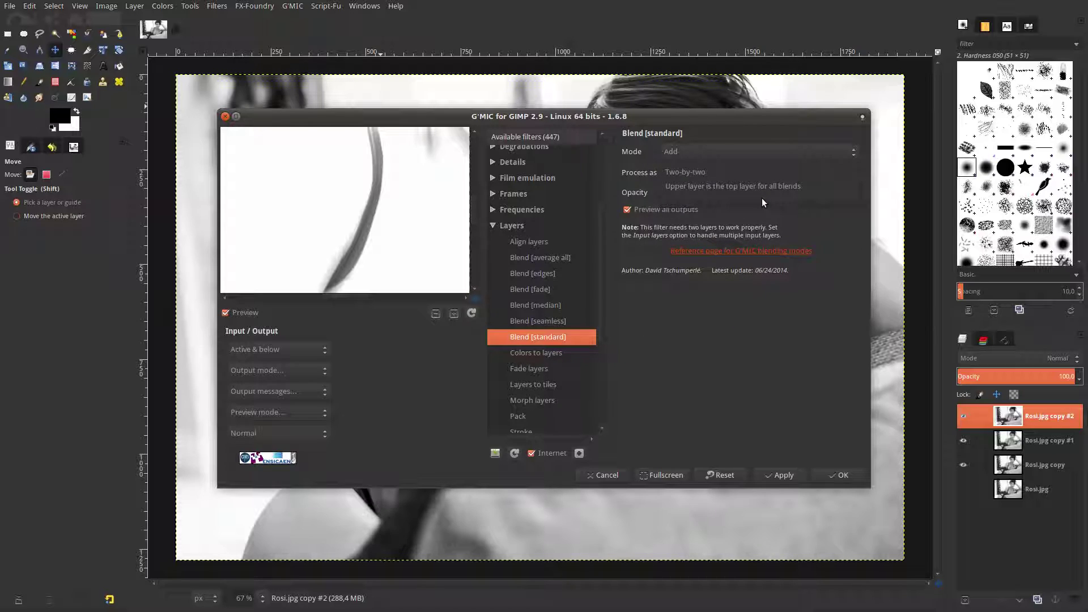
pyautogui.click(762, 200)
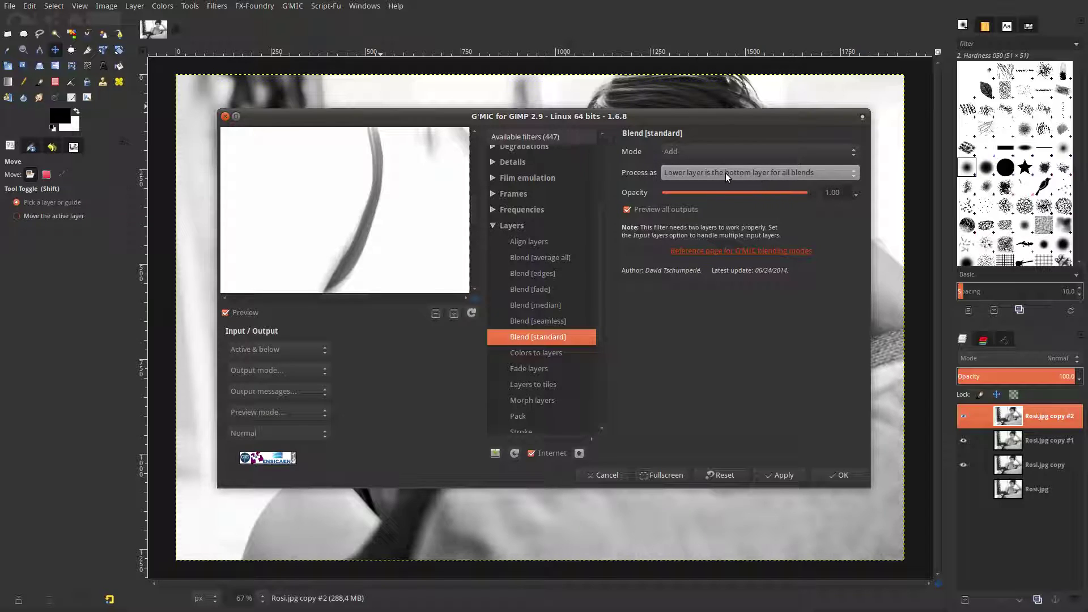
# Step: Set the blend mode to Vivid light at opacity 0.03 and preview the whole portrait
pyautogui.click(778, 152)
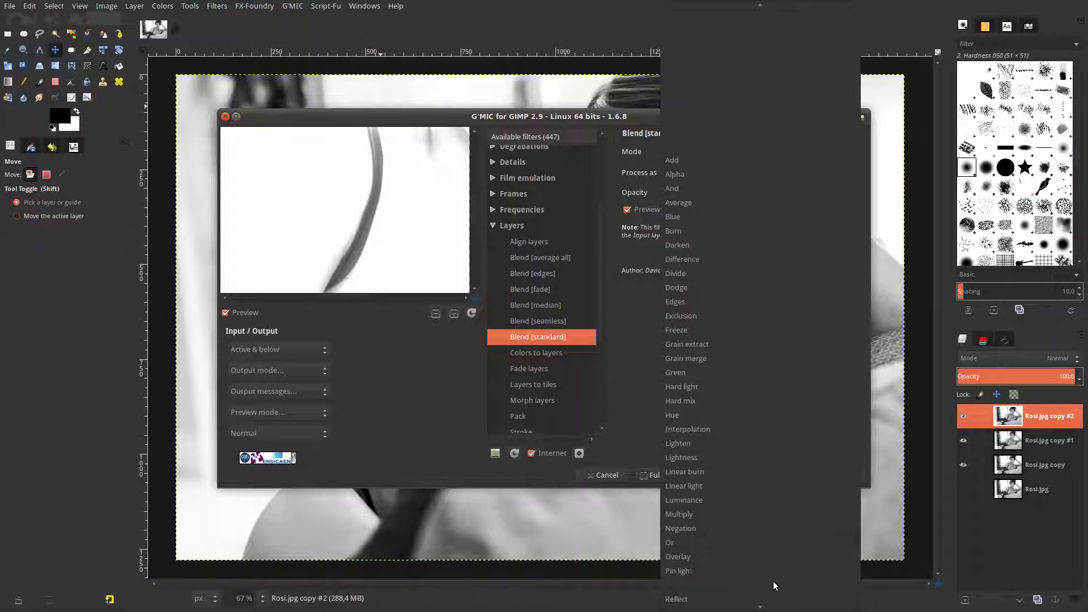
pyautogui.scroll(-2, 773, 581)
pyautogui.scroll(-2, 771, 582)
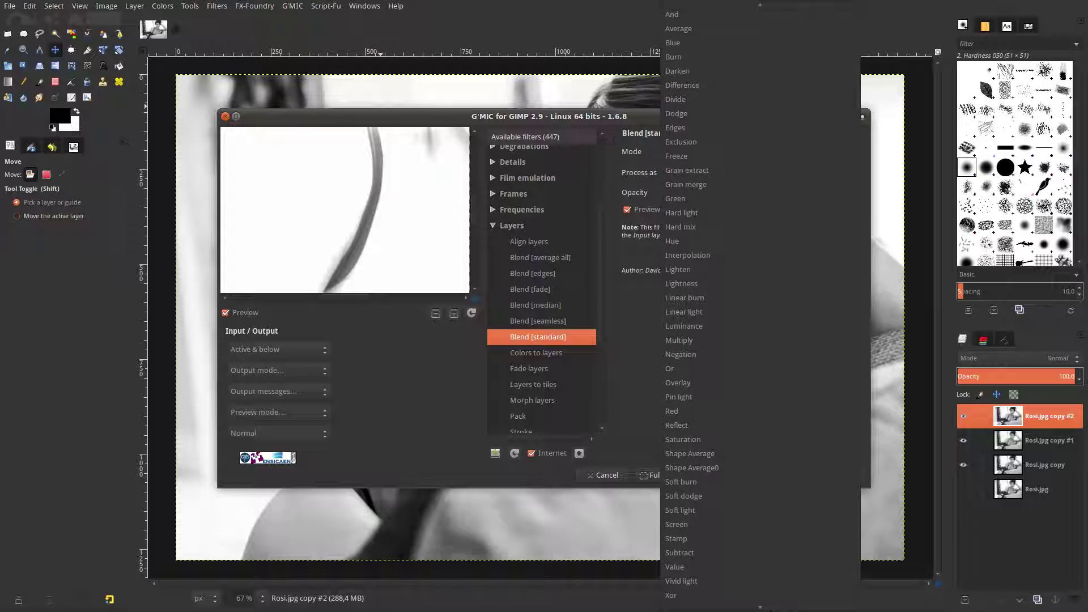
pyautogui.click(763, 584)
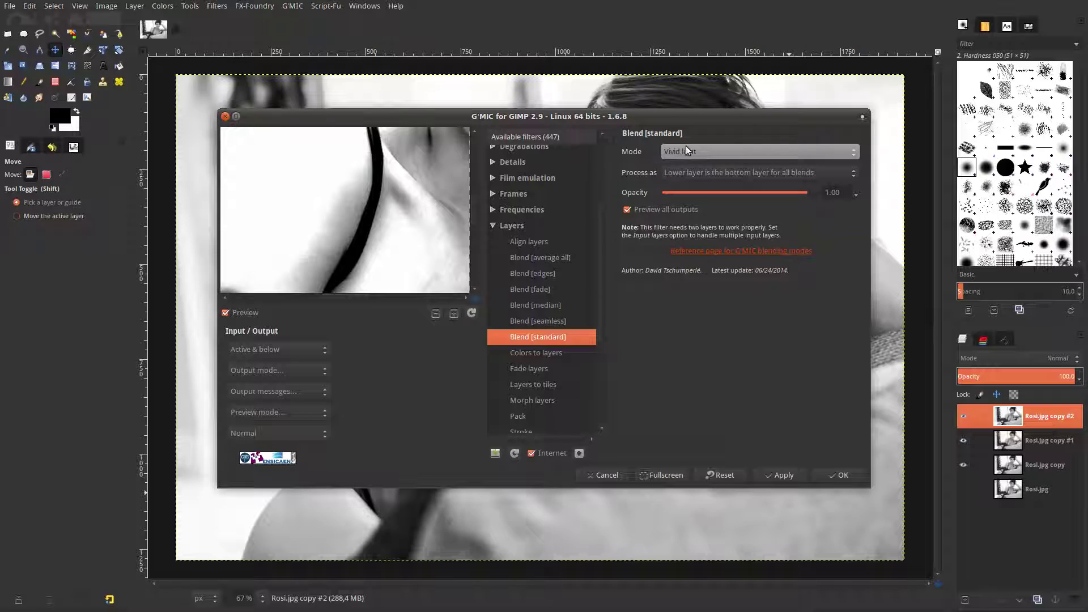
pyautogui.doubleClick(833, 193)
pyautogui.write('.03')
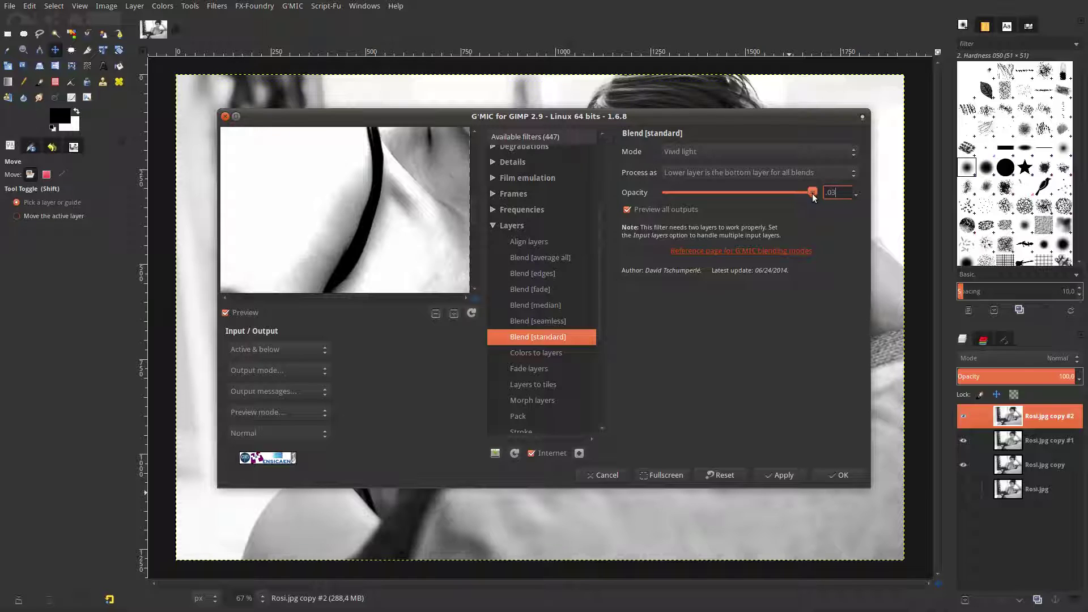
pyautogui.press('Return')
pyautogui.click(435, 314)
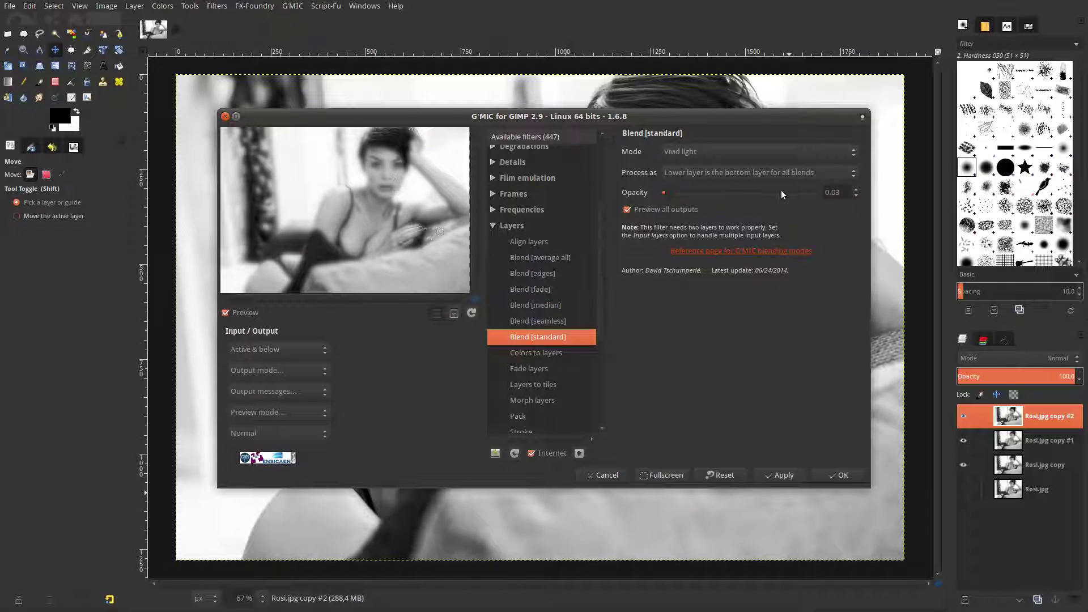
pyautogui.click(849, 192)
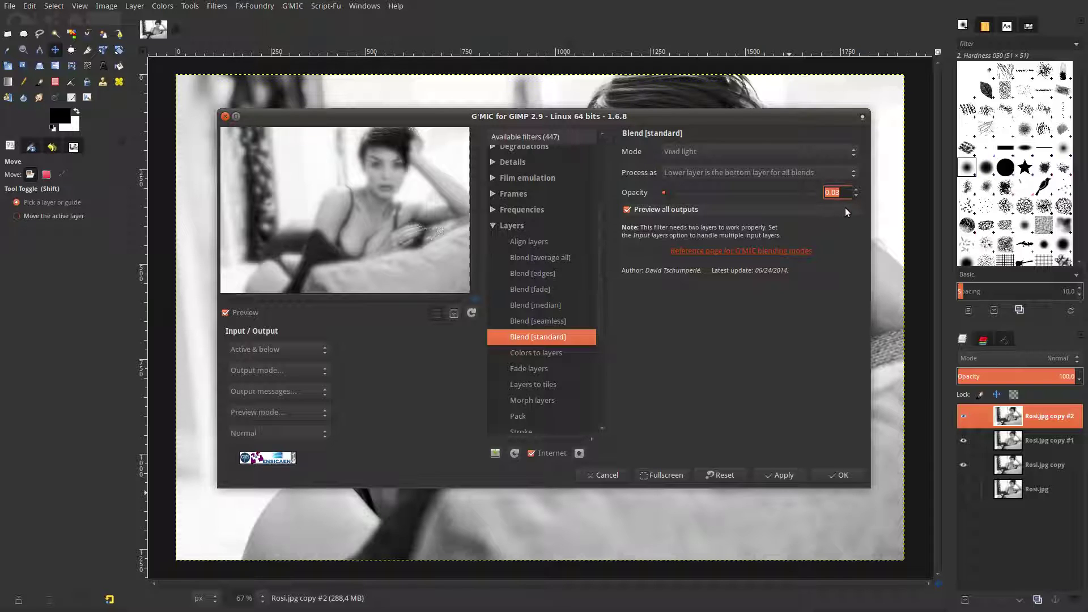
pyautogui.press('Return')
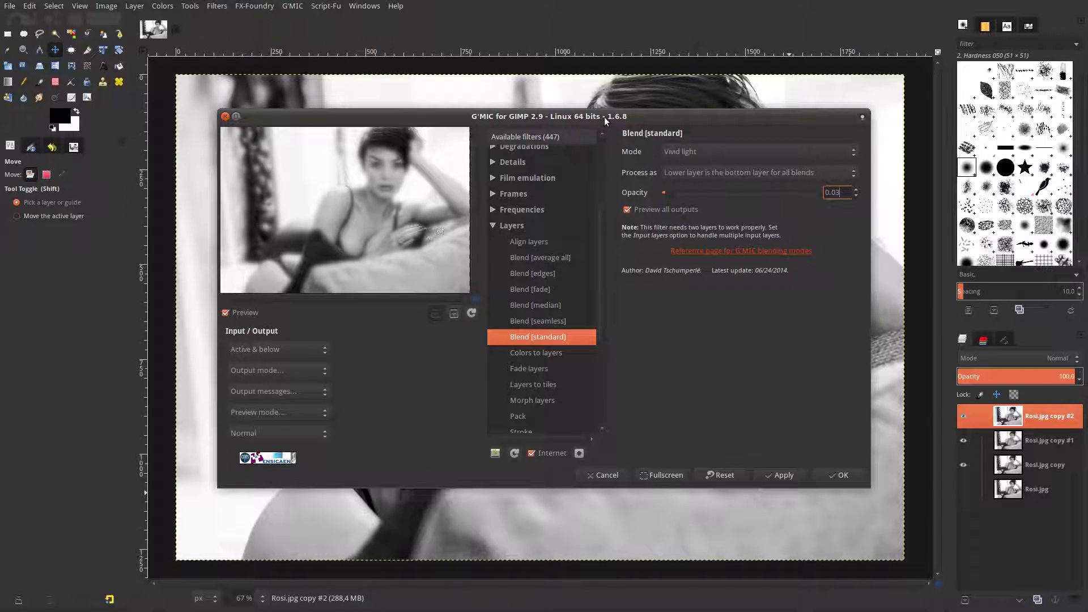
pyautogui.moveTo(584, 115); pyautogui.dragTo(608, 367)
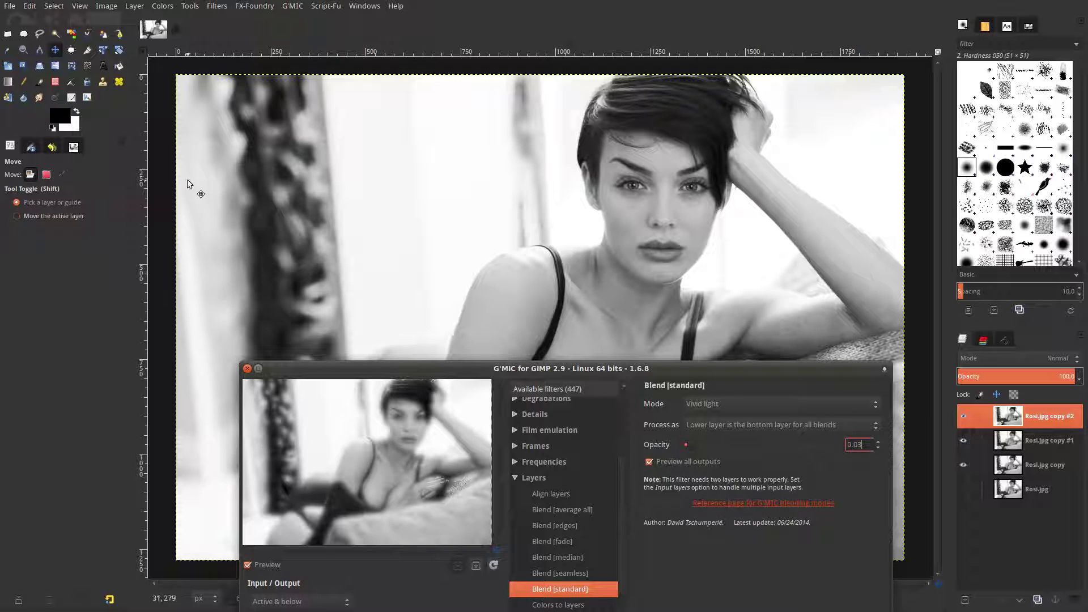
# Step: Invert the colours of Rosi.jpg copy #2 and bring up the GEGL Operation dialog
pyautogui.click(162, 6)
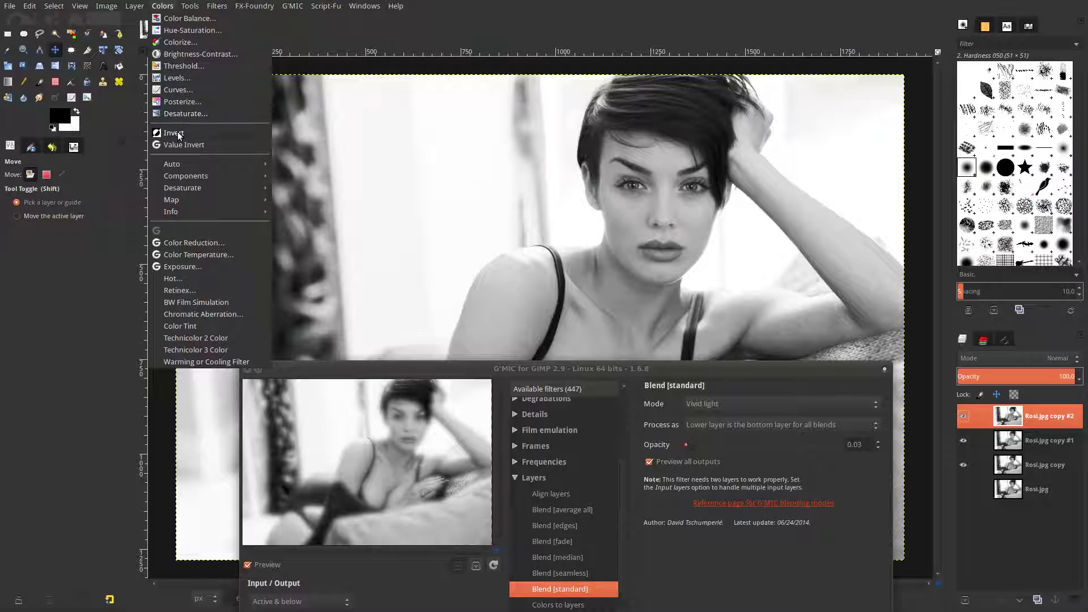
pyautogui.click(178, 131)
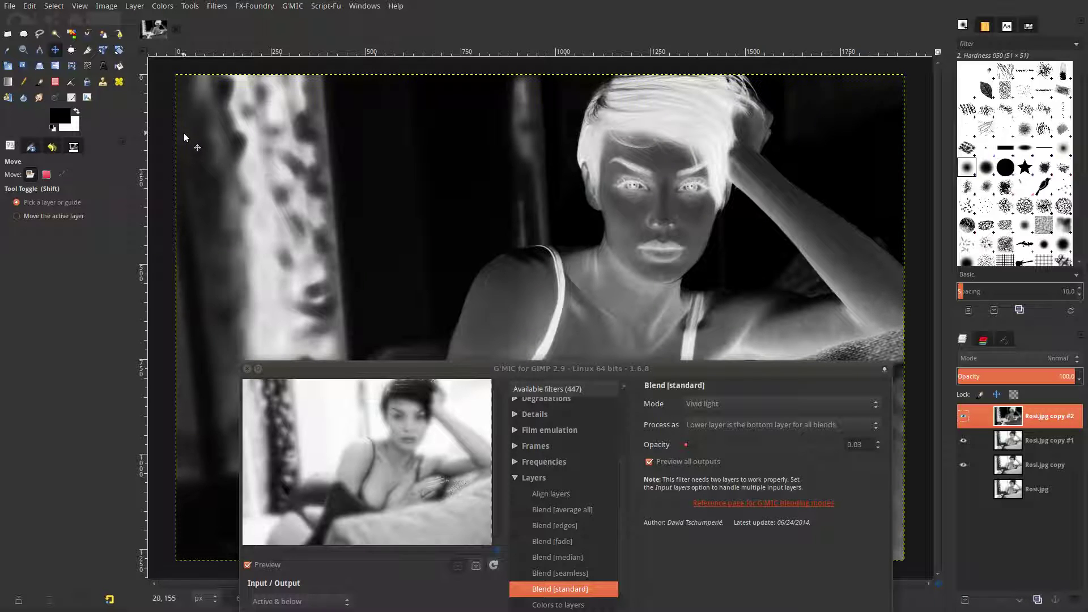
pyautogui.click(187, 8)
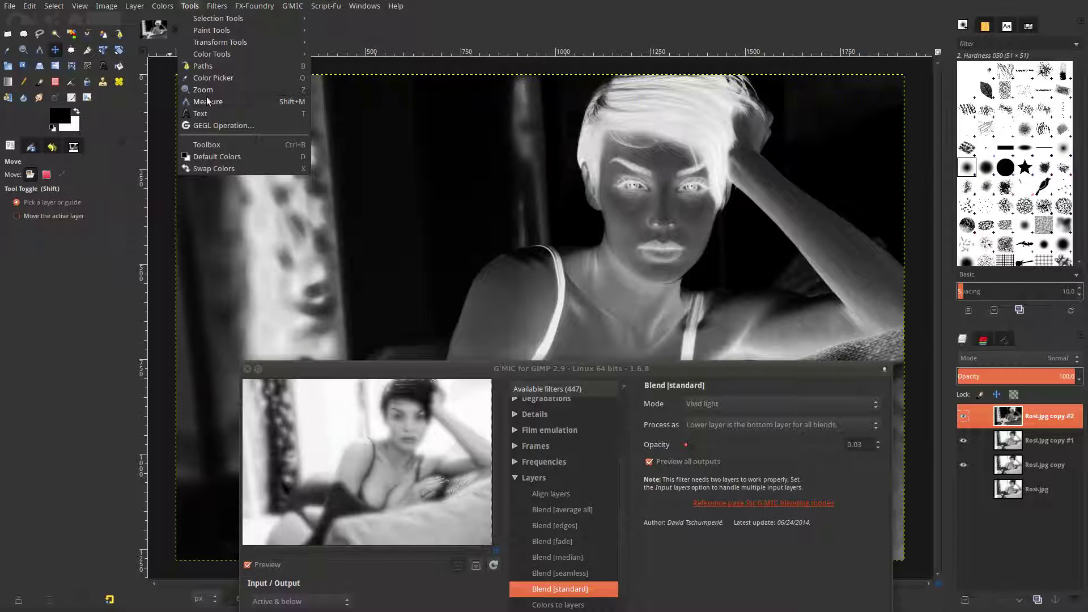
pyautogui.click(211, 125)
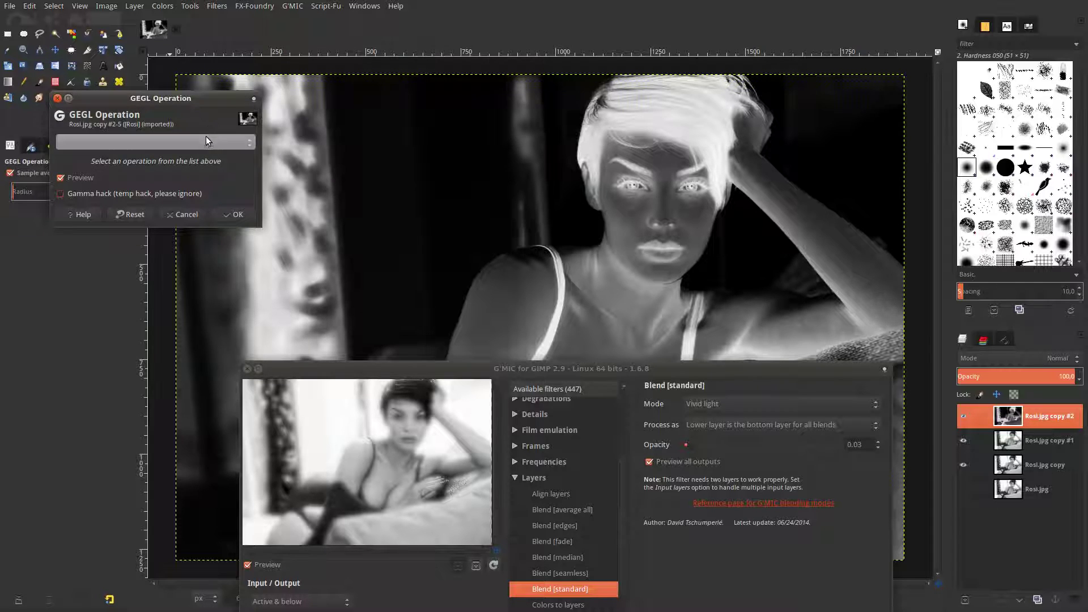
# Step: Apply a GEGL High Pass Filter with standard deviation 12 to Rosi.jpg copy #2
pyautogui.click(202, 144)
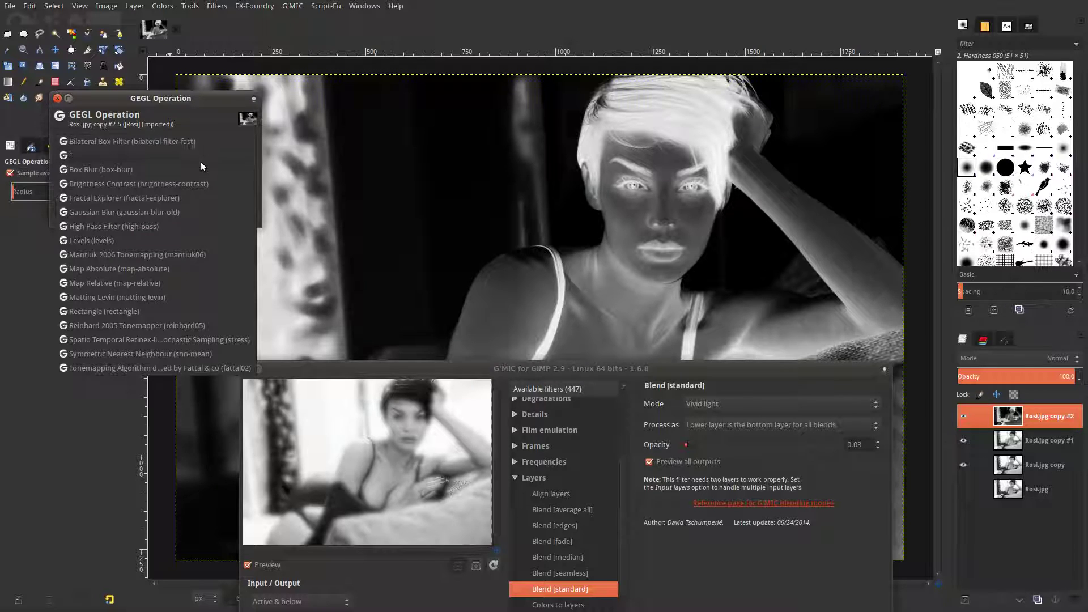
pyautogui.click(187, 226)
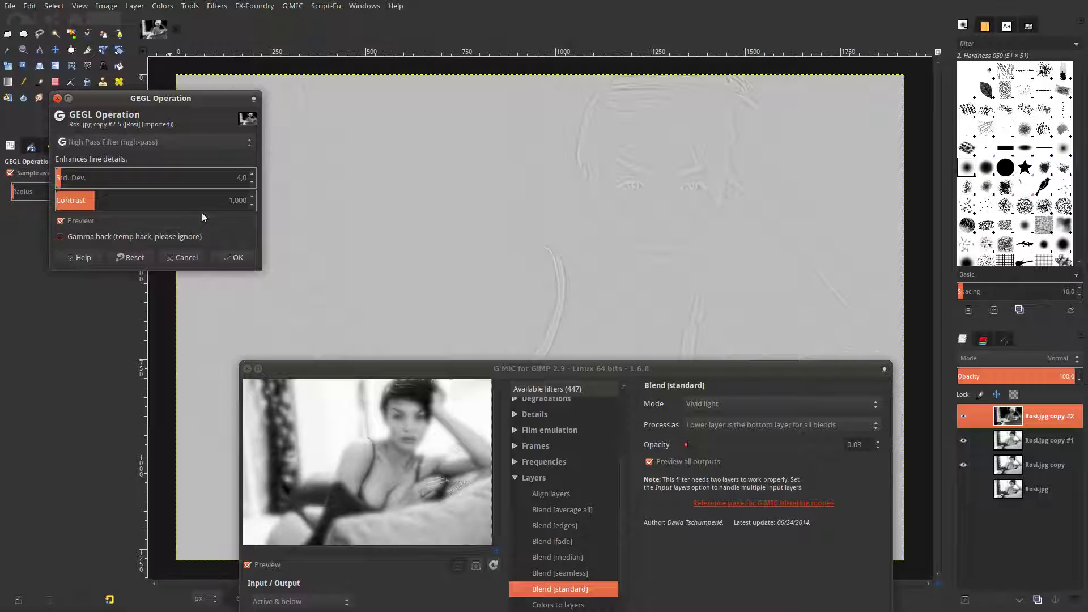
pyautogui.click(239, 178)
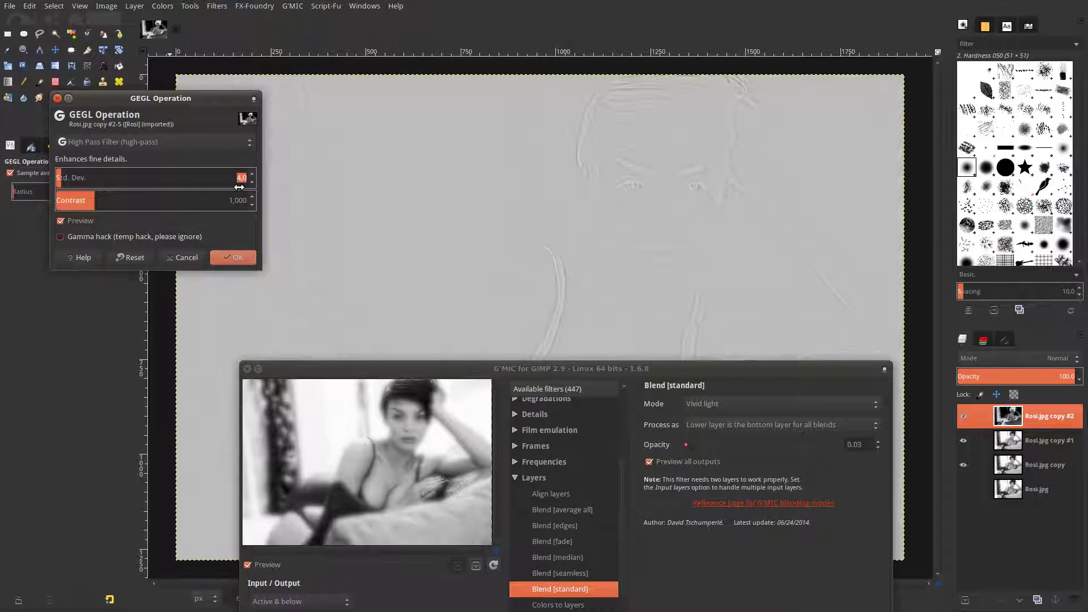
pyautogui.doubleClick(236, 178)
pyautogui.write('12')
pyautogui.click(243, 201)
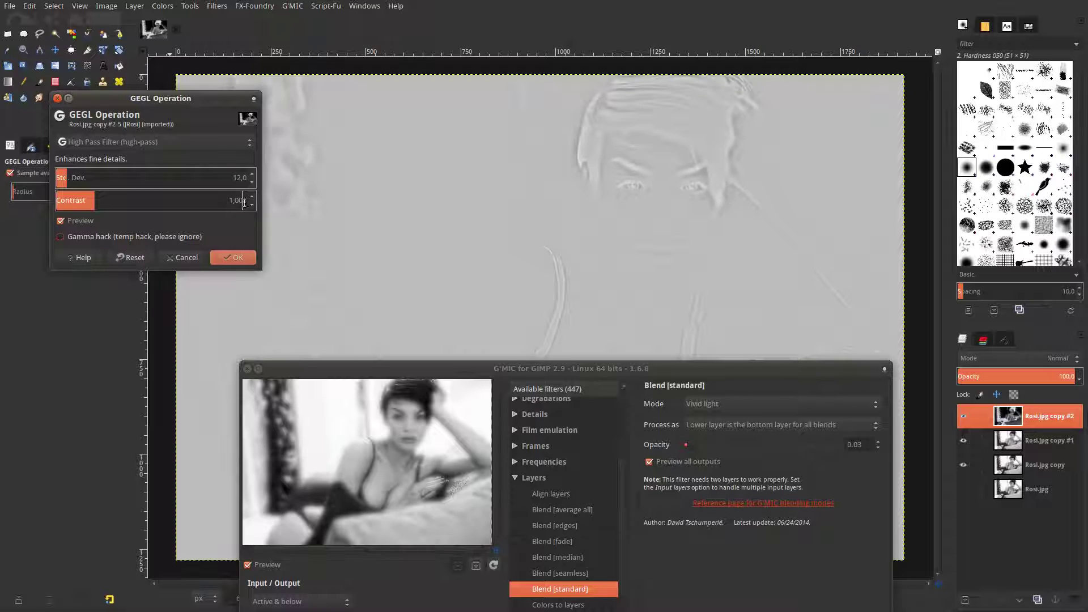
pyautogui.click(225, 259)
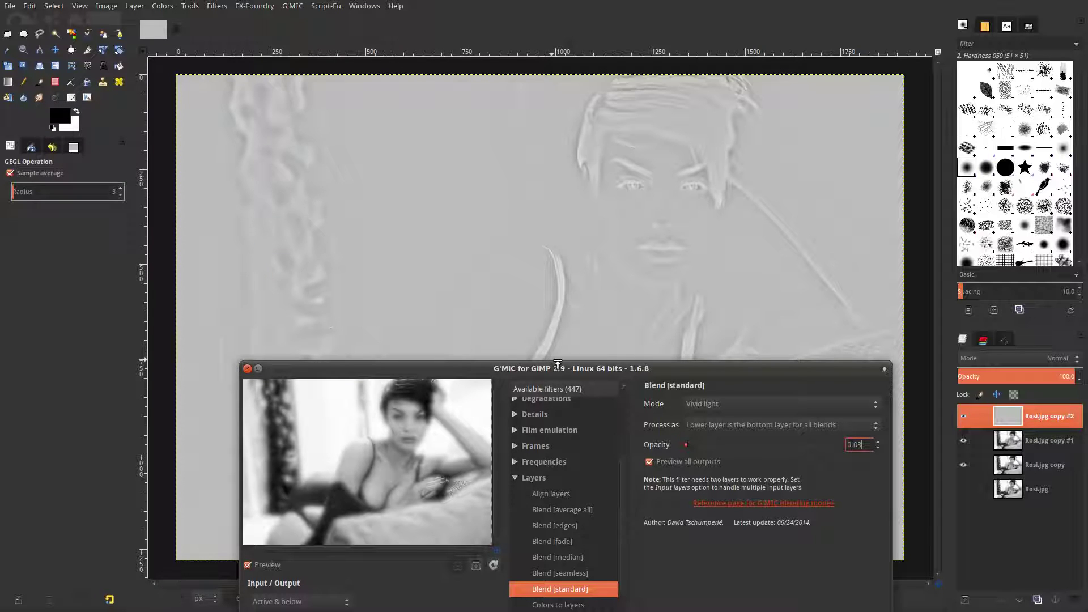
pyautogui.moveTo(575, 367); pyautogui.dragTo(557, 133)
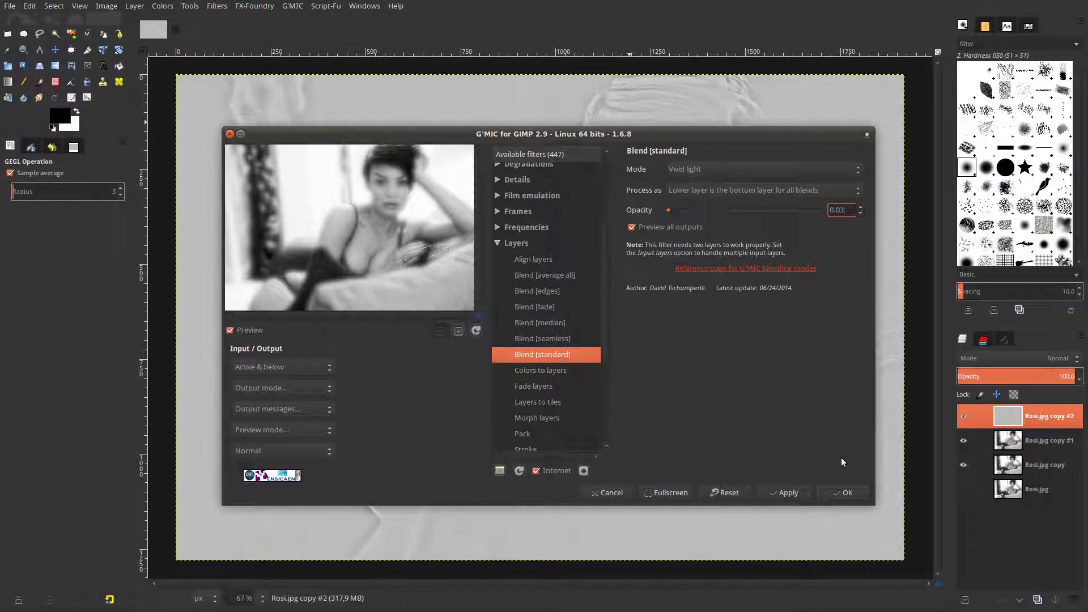
# Step: Apply the Vivid light blend, then add a black (full transparency) mask to the top layer
pyautogui.click(844, 492)
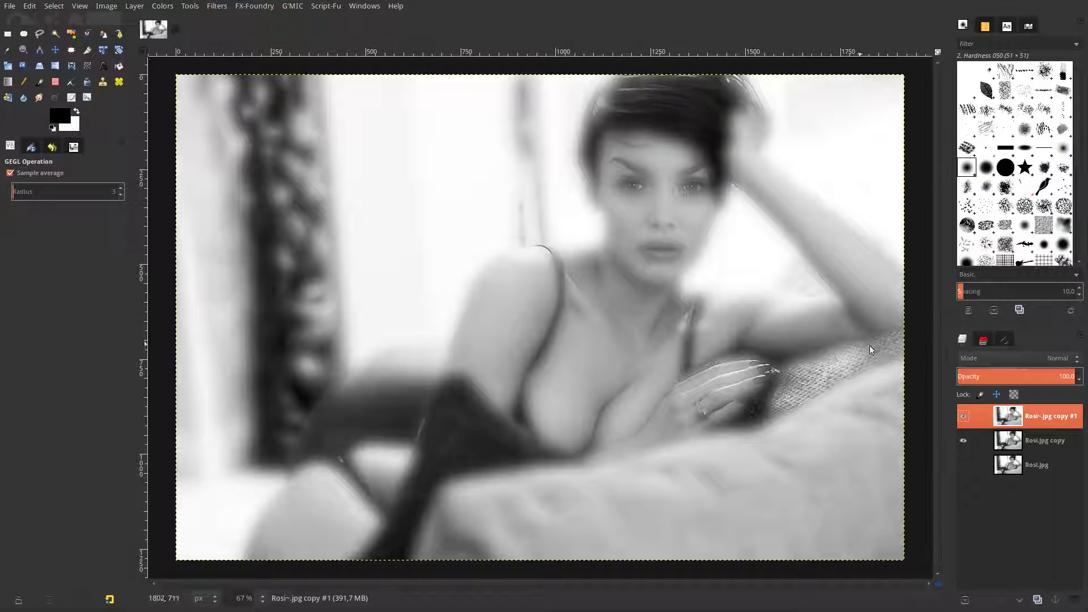
pyautogui.rightClick(1056, 413)
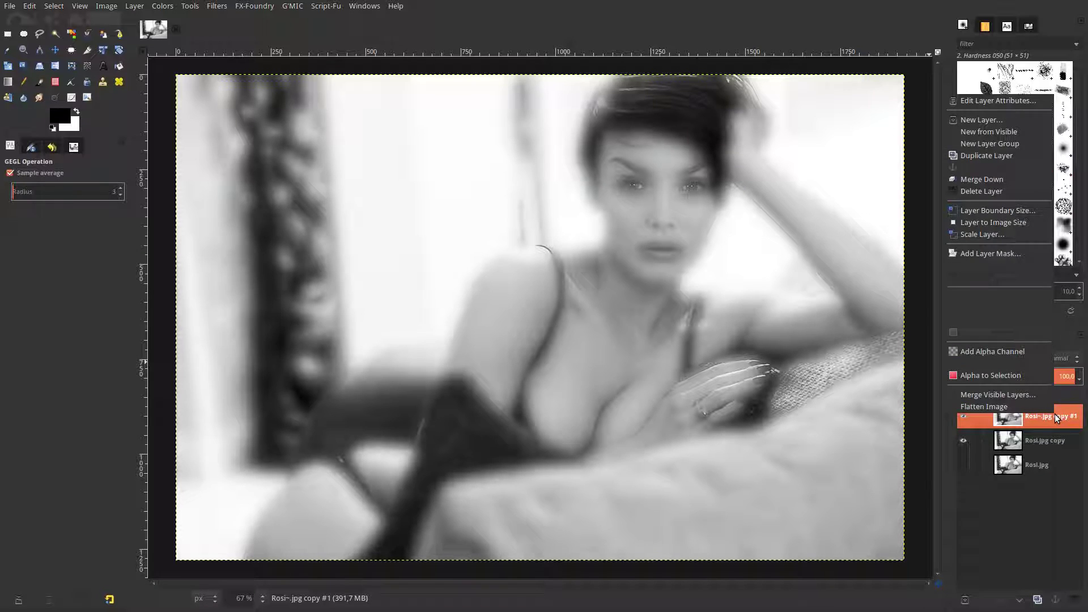
pyautogui.click(1011, 254)
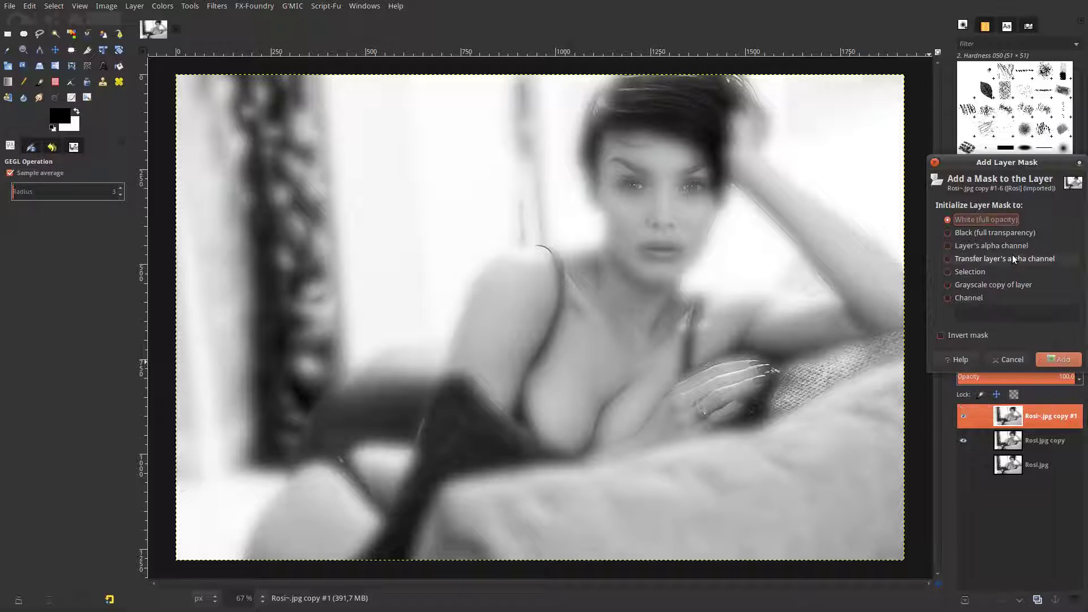
pyautogui.click(1010, 233)
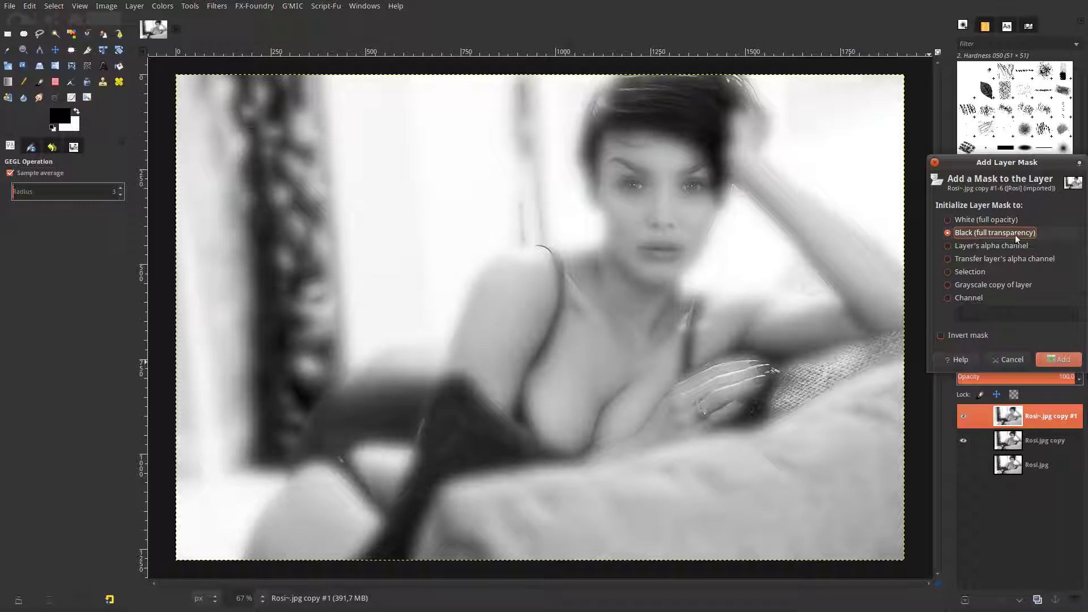
pyautogui.click(1063, 359)
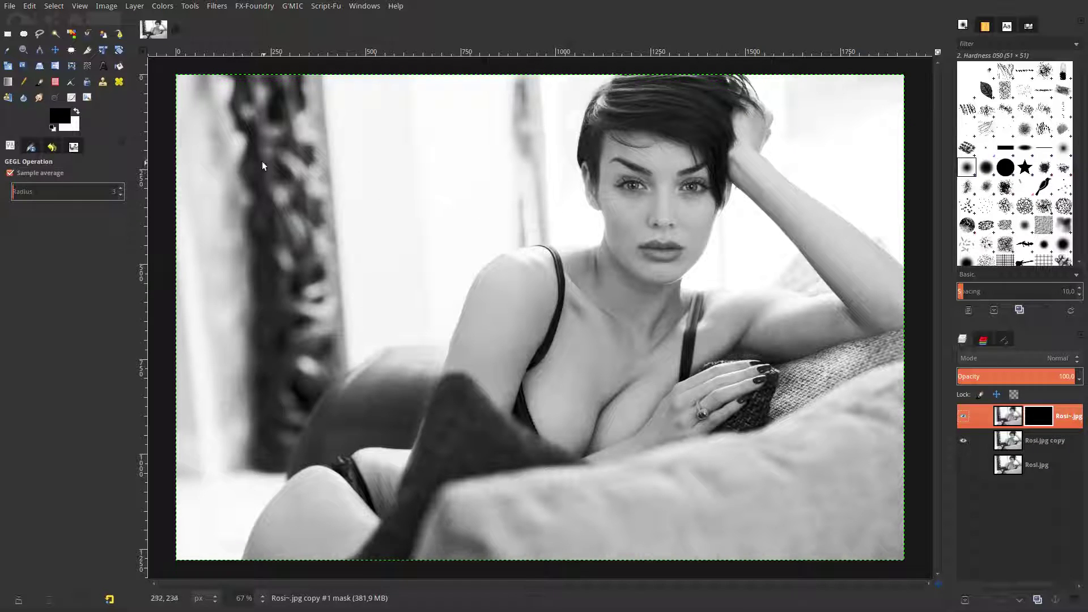
# Step: Set the Paintbrush to brush 2. Hardness 025, hardness 0, Smooth stroke on, opacity 30
pyautogui.click(40, 83)
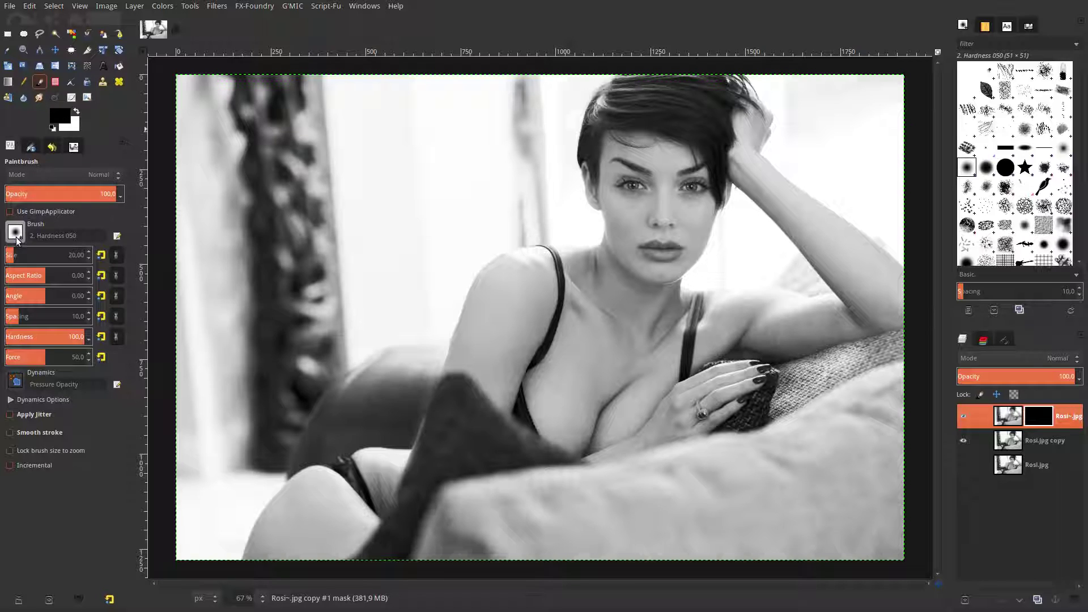
pyautogui.click(16, 236)
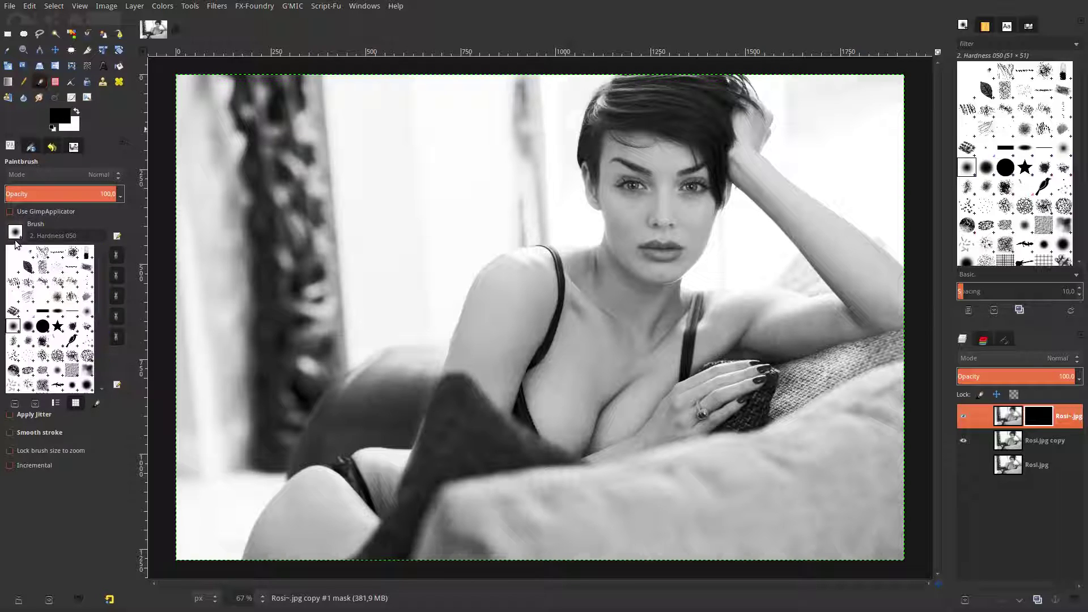
pyautogui.click(87, 312)
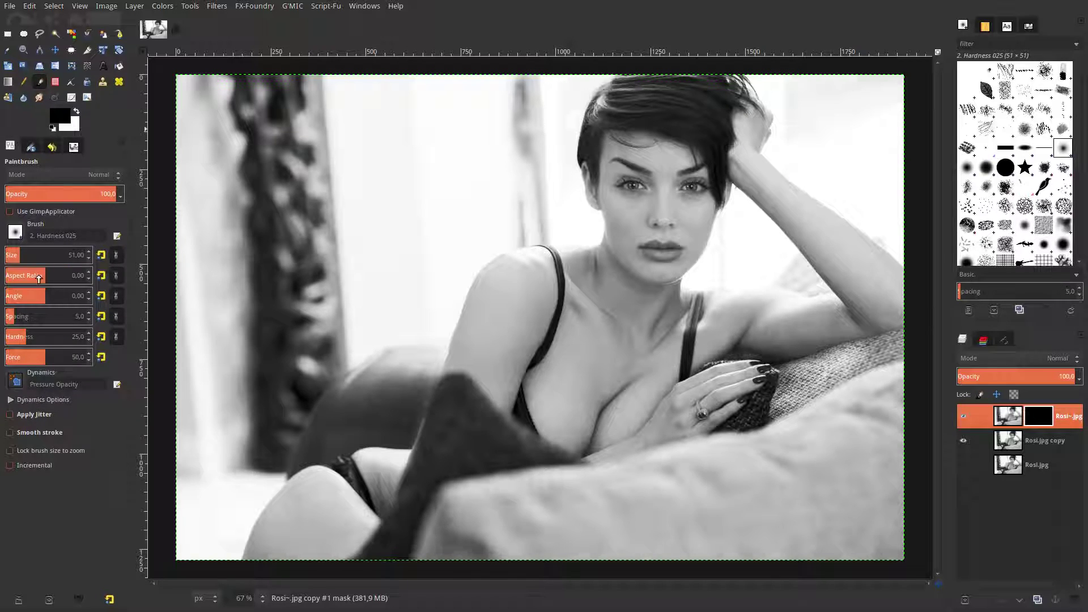
pyautogui.click(88, 237)
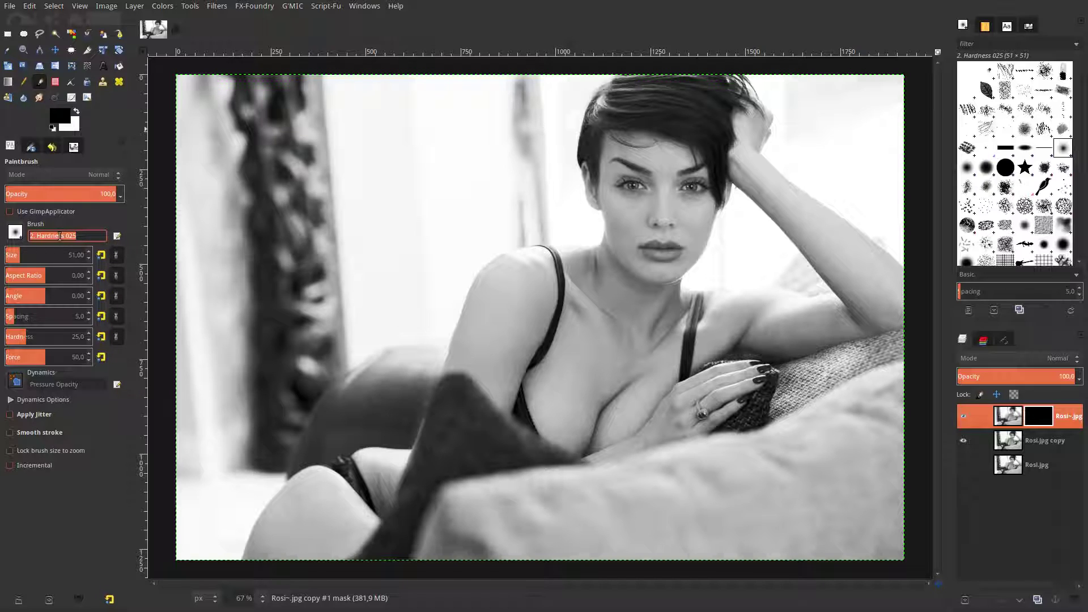
pyautogui.click(92, 236)
pyautogui.moveTo(26, 337); pyautogui.dragTo(1, 339)
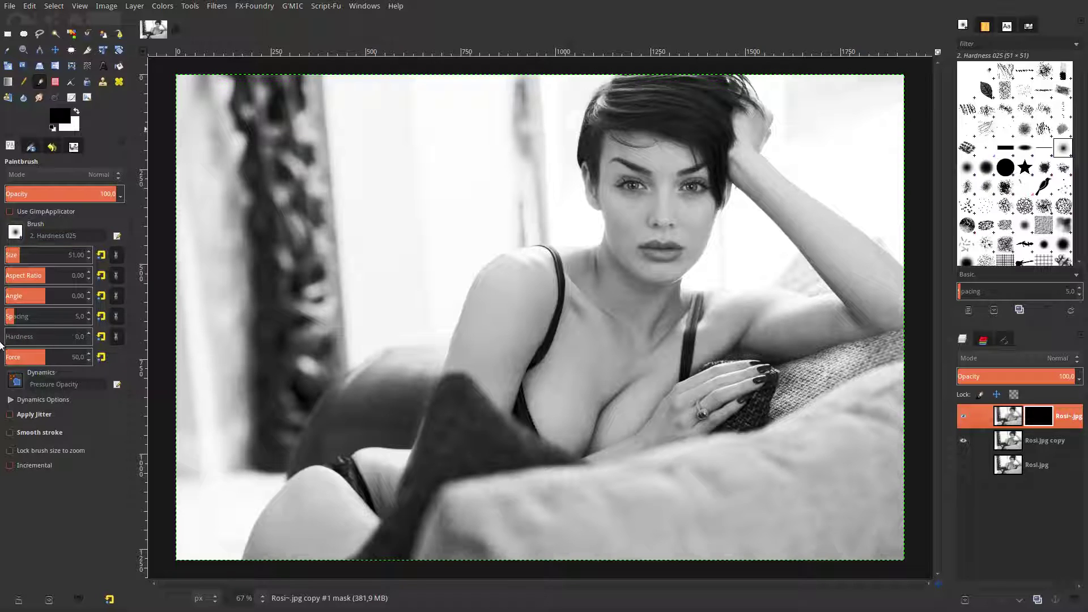
pyautogui.click(9, 432)
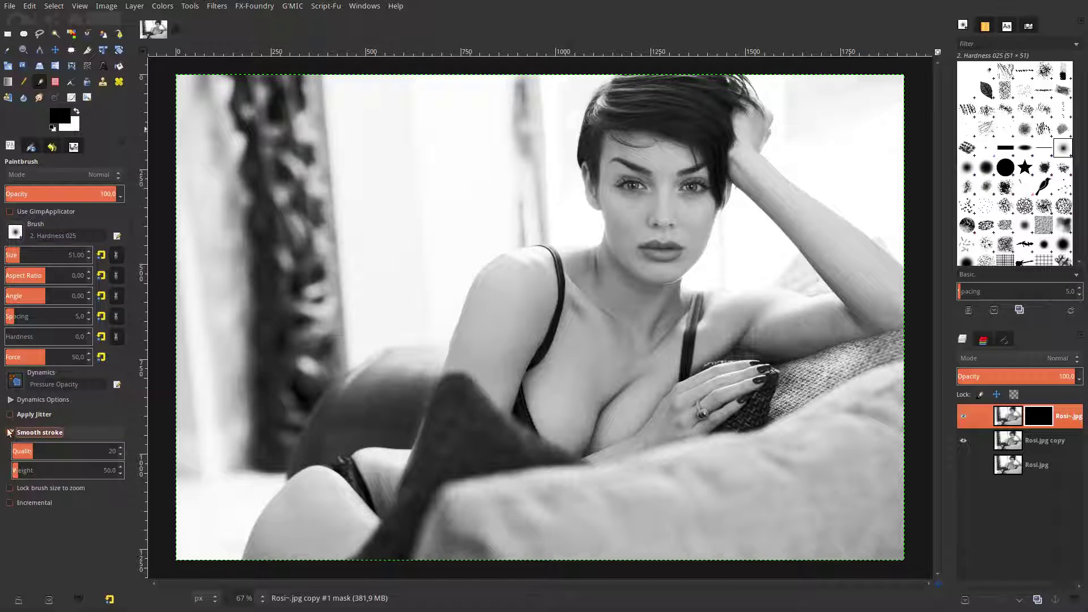
pyautogui.click(51, 194)
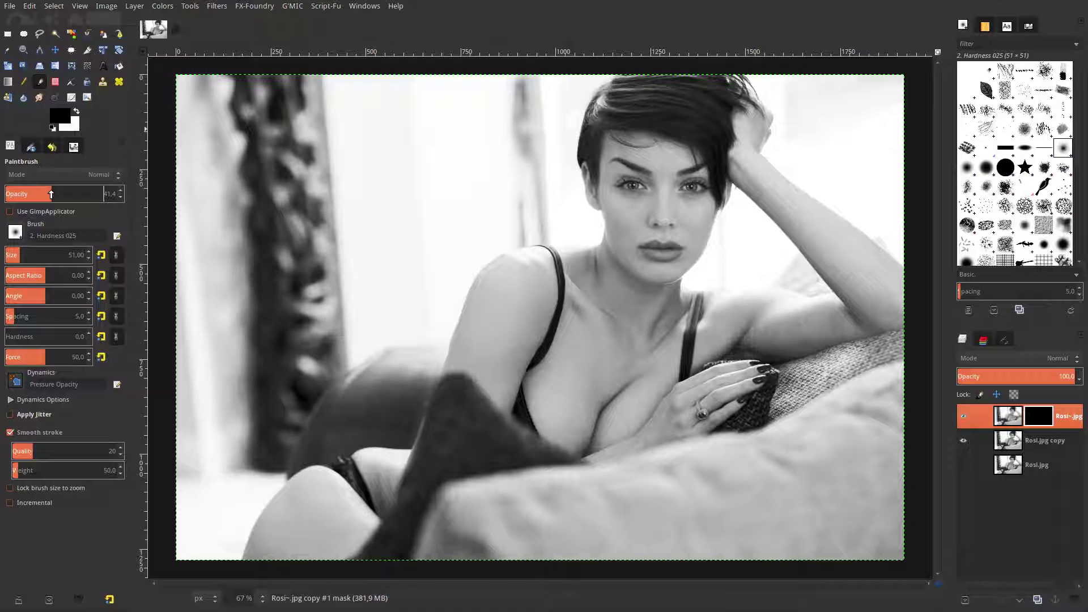
pyautogui.doubleClick(110, 195)
pyautogui.write('30')
pyautogui.press('Return')
# Step: Zoom to 200% on the face and dab the mask over the forehead
pyautogui.click(262, 598)
pyautogui.click(258, 522)
pyautogui.scroll(3, 293, 494)
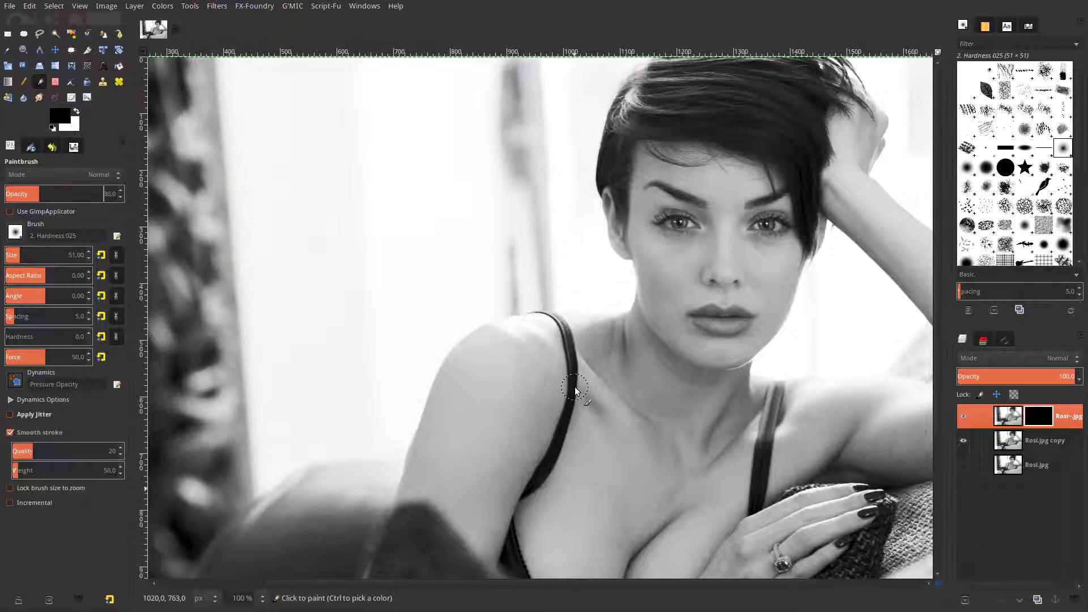
pyautogui.click(261, 597)
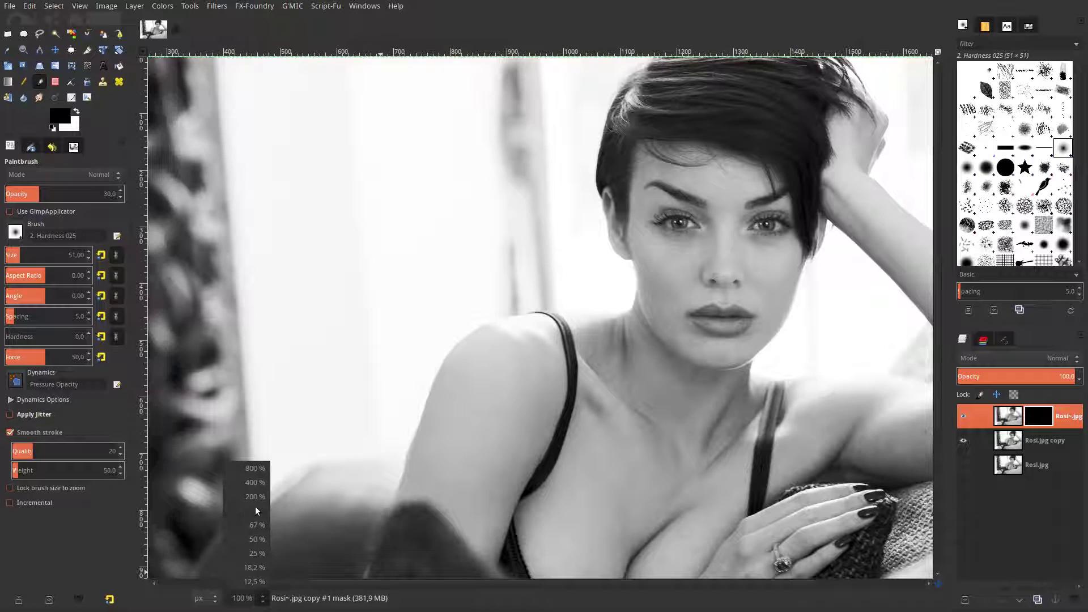
pyautogui.click(255, 510)
pyautogui.scroll(5, 601, 510)
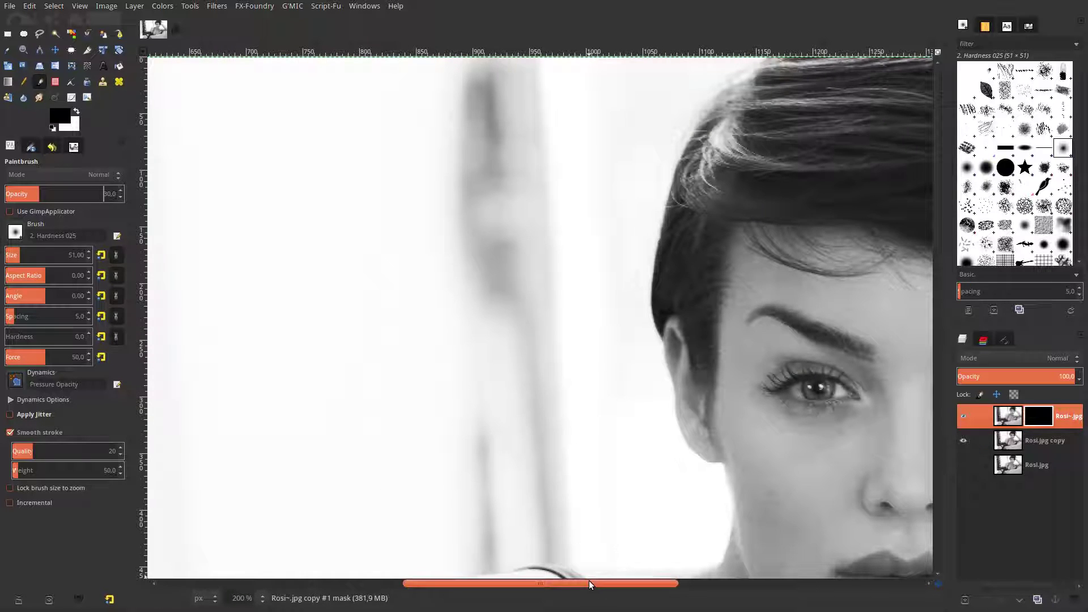
pyautogui.moveTo(590, 581); pyautogui.dragTo(652, 581)
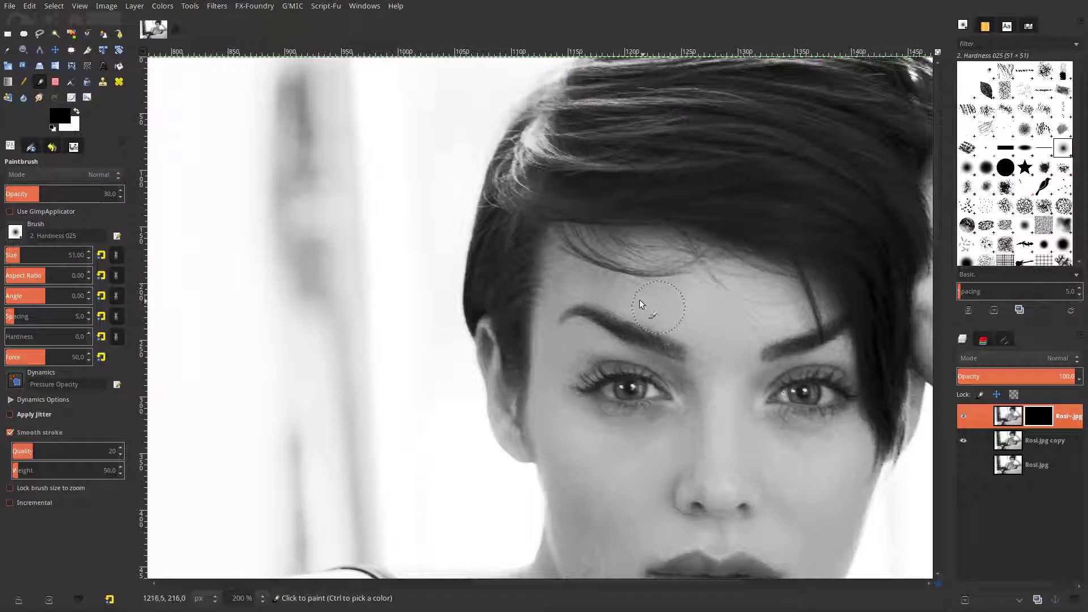
pyautogui.click(676, 311)
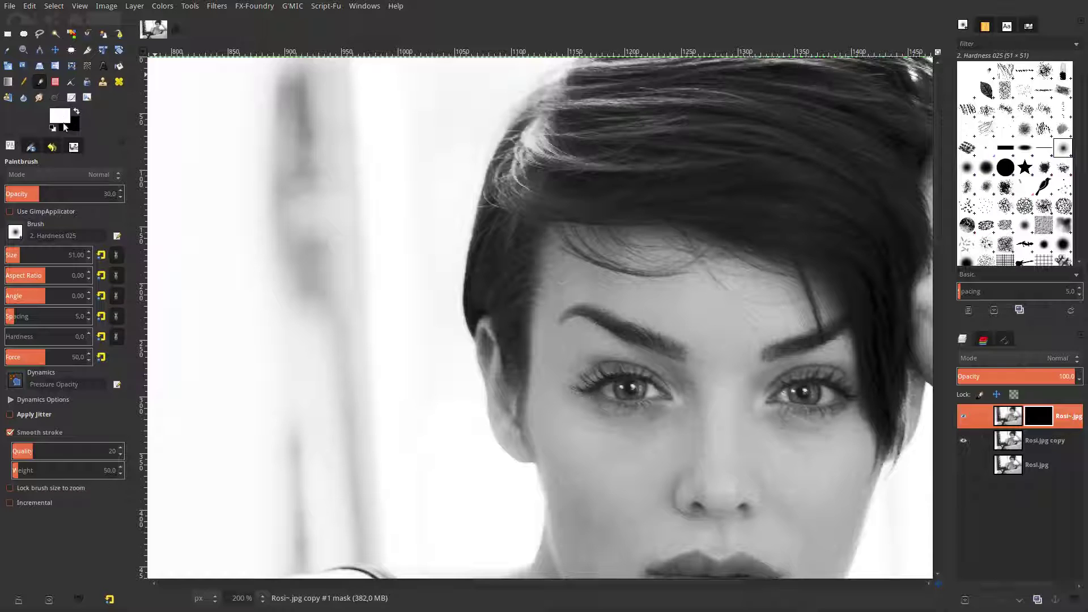
# Step: Paint white on the mask over the forehead, brows and eyebrow tail
pyautogui.click(76, 111)
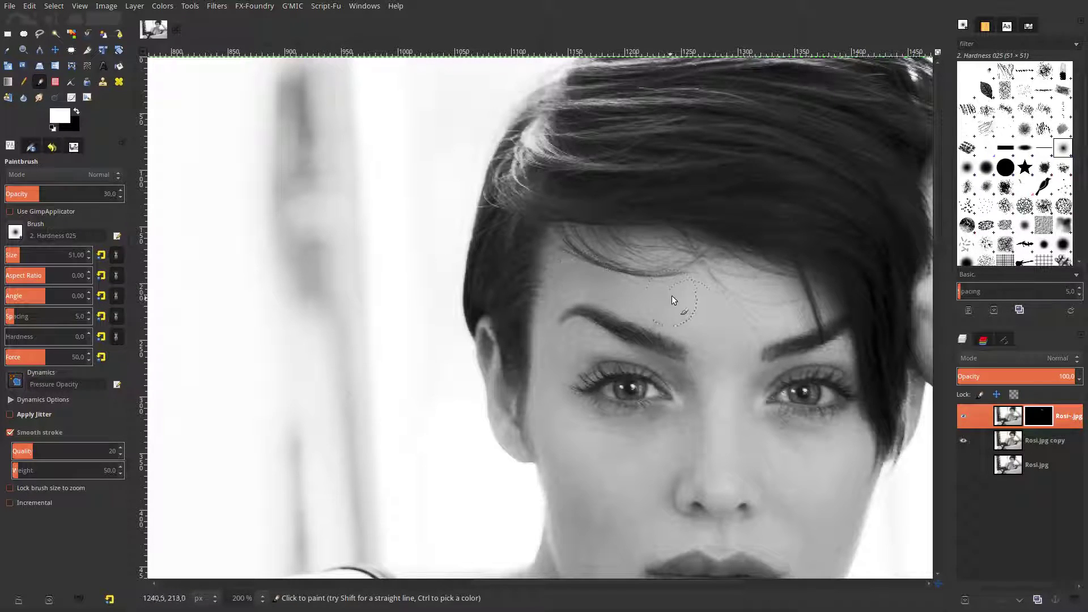
pyautogui.moveTo(672, 300); pyautogui.dragTo(764, 337)
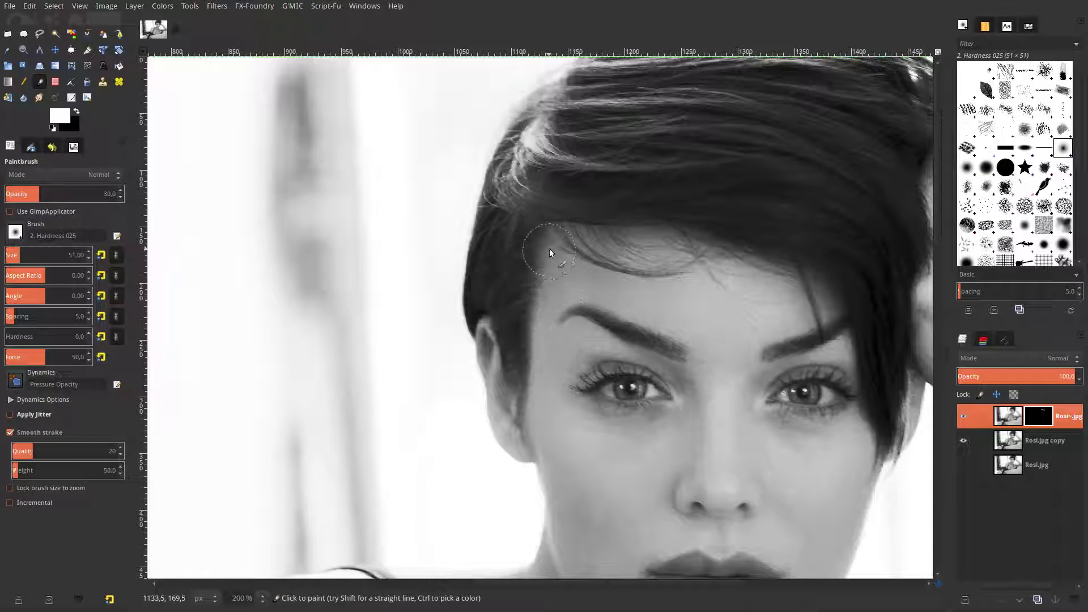
pyautogui.moveTo(597, 307); pyautogui.dragTo(723, 359)
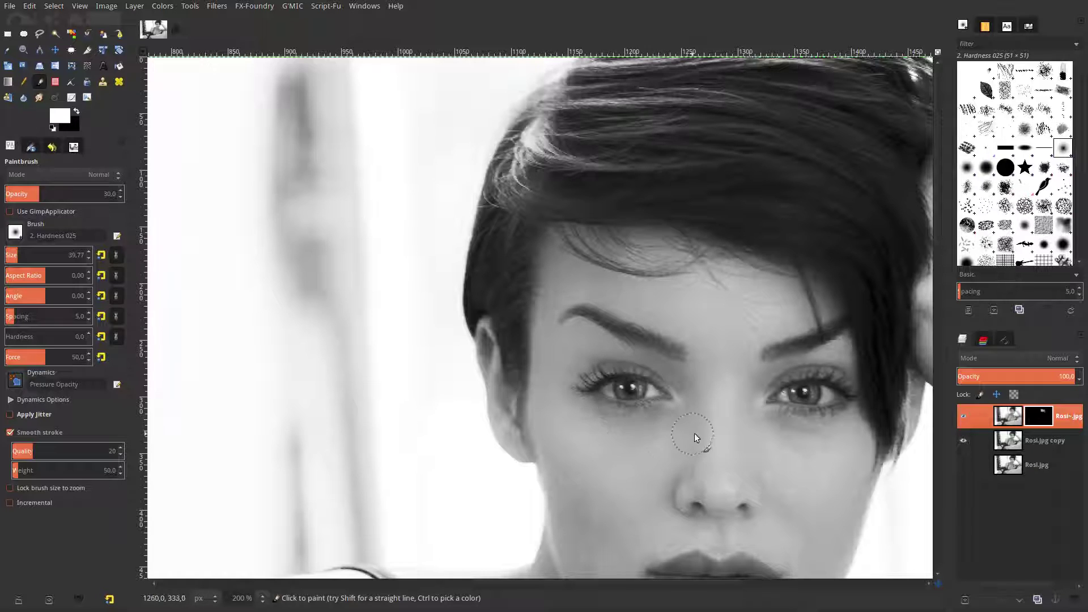
# Step: Paint the left nostril edge and the nose bridge onto the mask
pyautogui.scroll(-5, 695, 434)
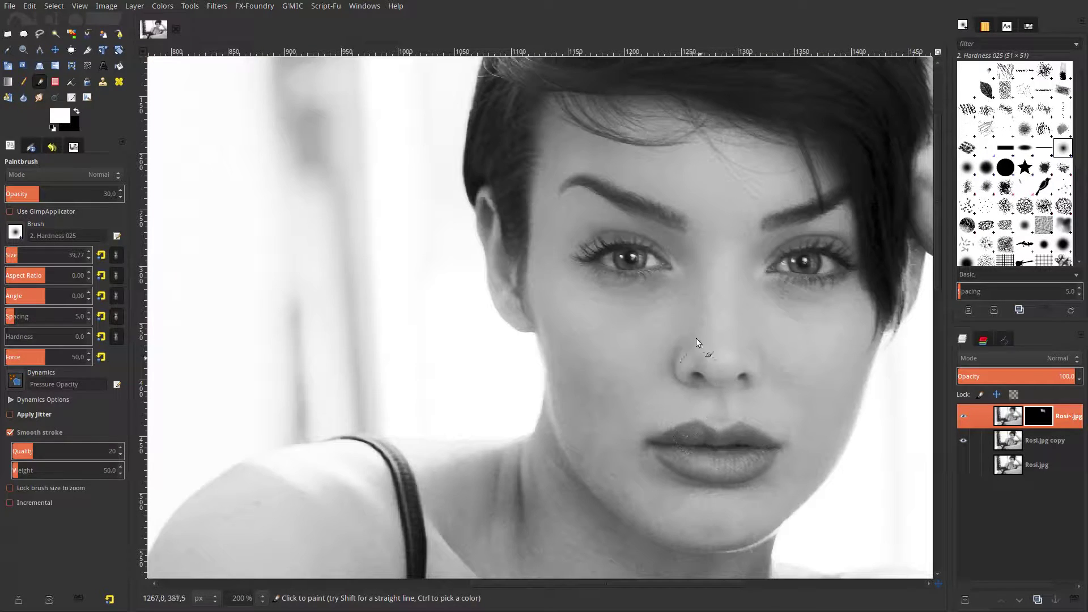
pyautogui.click(677, 375)
pyautogui.moveTo(675, 361); pyautogui.dragTo(736, 310)
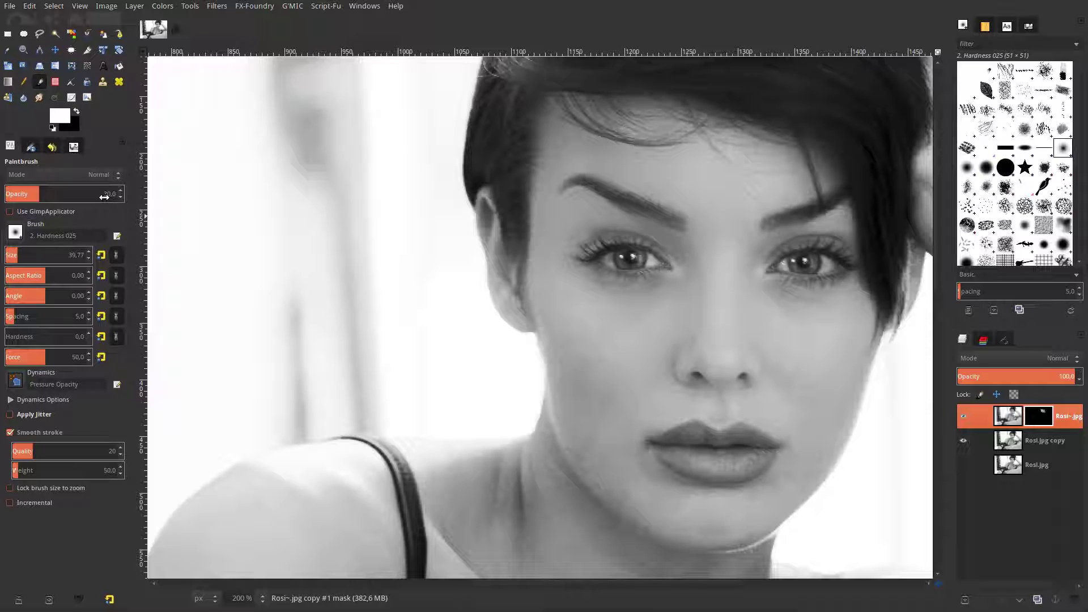
# Step: Raise the Paintbrush opacity to 40
pyautogui.moveTo(102, 198); pyautogui.dragTo(106, 197)
pyautogui.doubleClick(113, 194)
pyautogui.write('40')
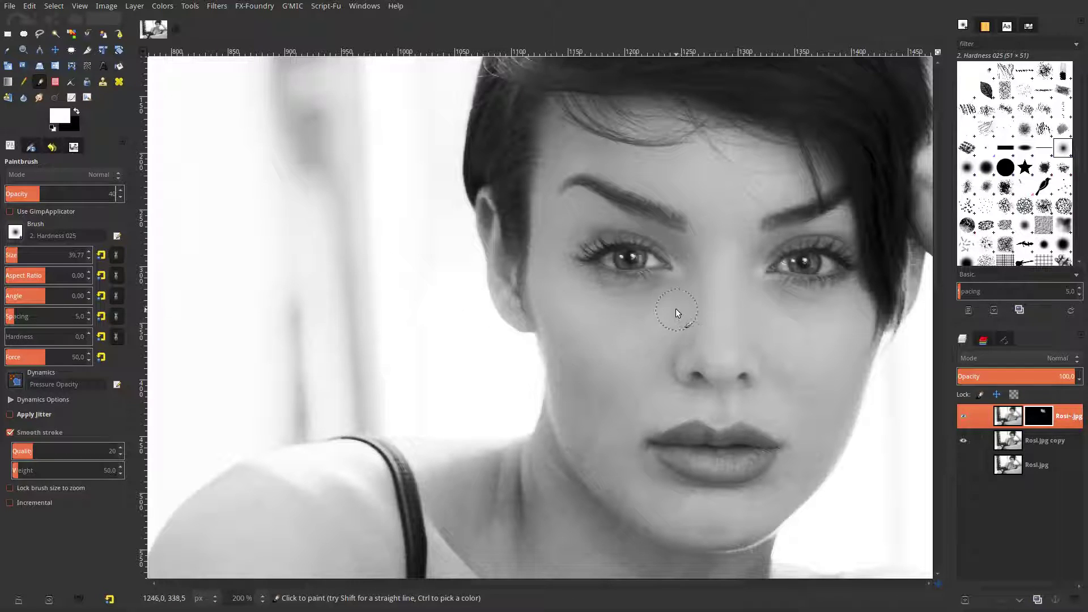
pyautogui.press('Return')
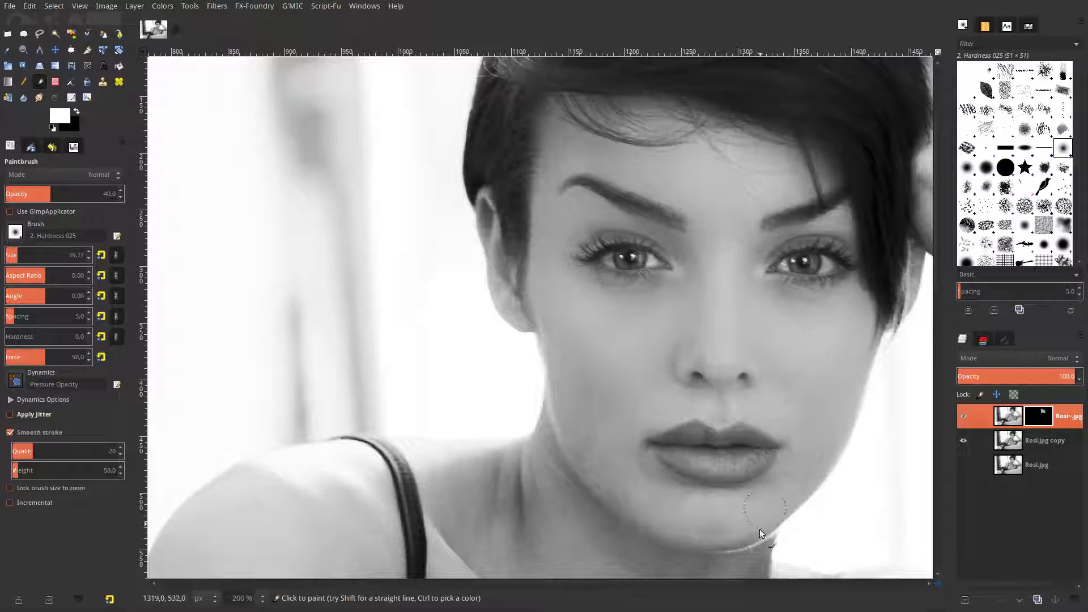
pyautogui.moveTo(726, 583); pyautogui.dragTo(771, 582)
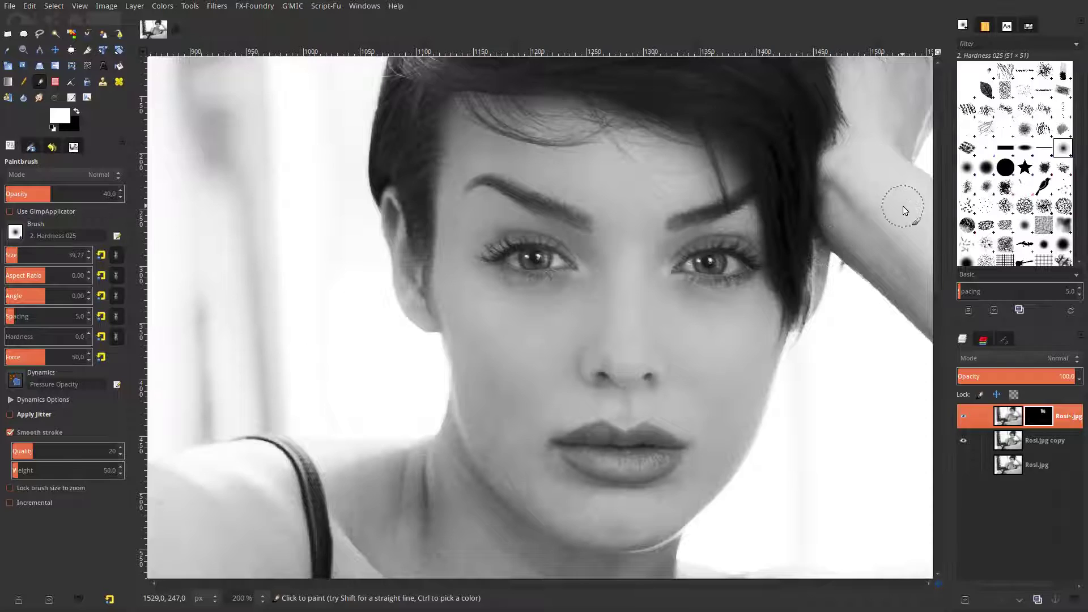
pyautogui.scroll(3, 903, 206)
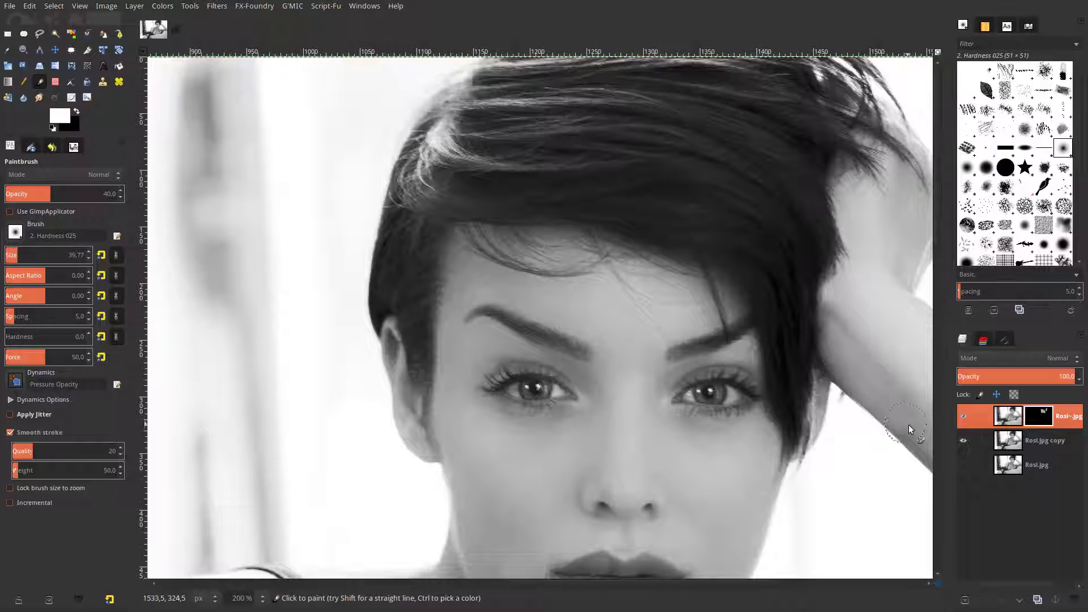
pyautogui.scroll(-3, 739, 467)
pyautogui.scroll(-3, 666, 179)
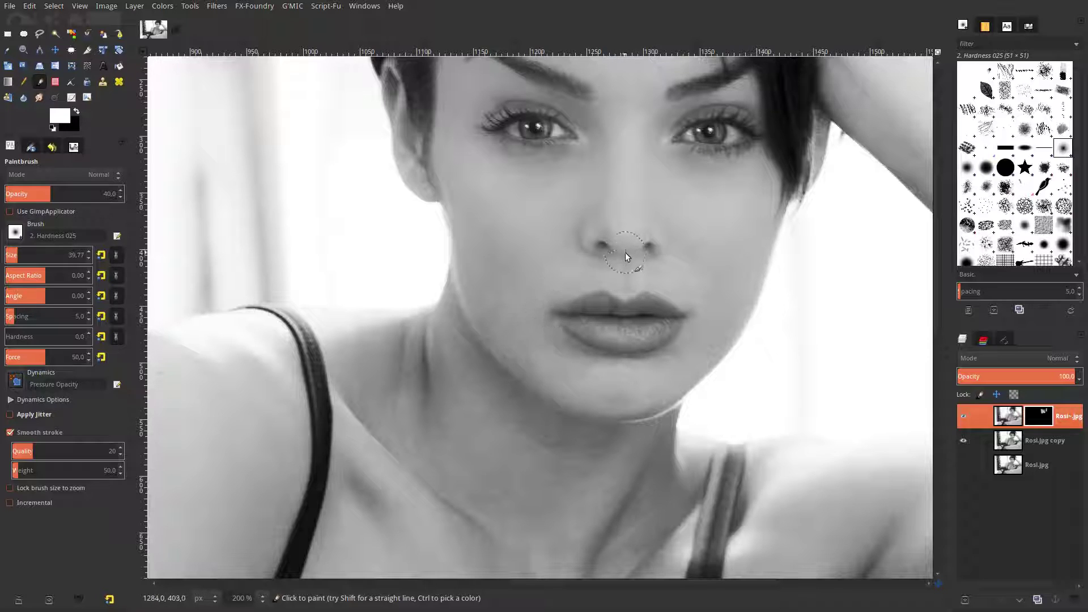
# Step: With a smaller brush, paint the mask just above the upper lip and on the right nostril
pyautogui.moveTo(17, 256); pyautogui.dragTo(8, 258)
pyautogui.click(622, 289)
pyautogui.click(649, 249)
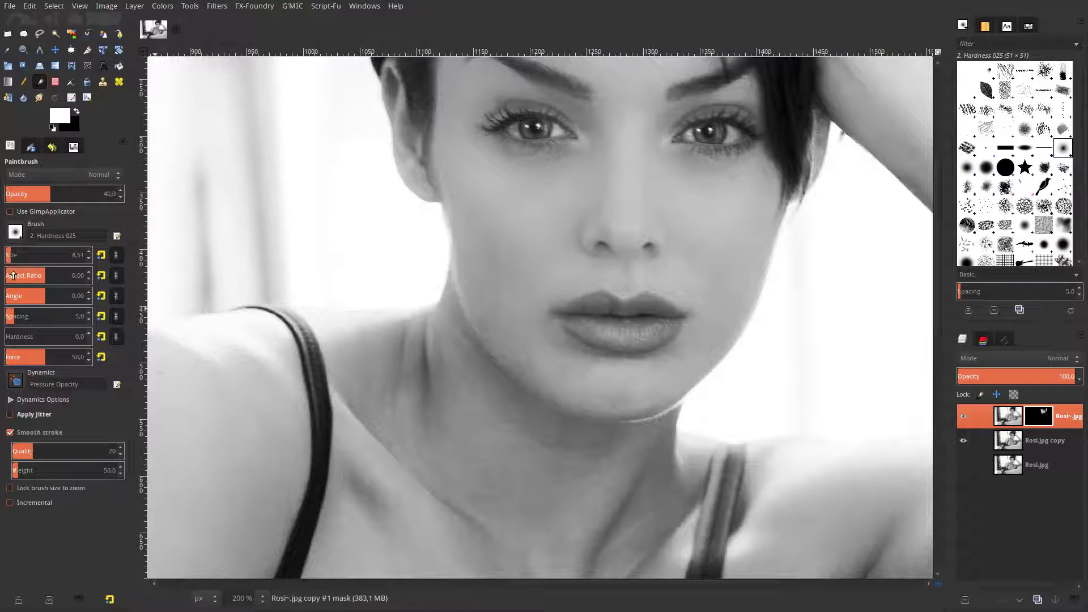
# Step: Enlarge the brush to about 68 and fine-tune its size for painting the cheek
pyautogui.moveTo(12, 258); pyautogui.dragTo(71, 258)
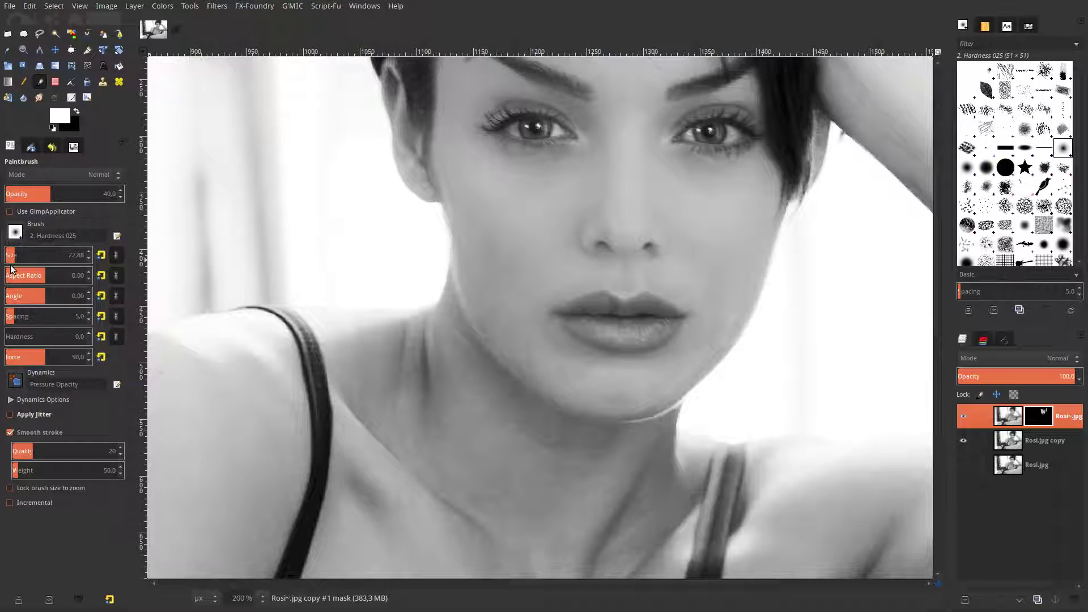
pyautogui.moveTo(13, 256); pyautogui.dragTo(23, 256)
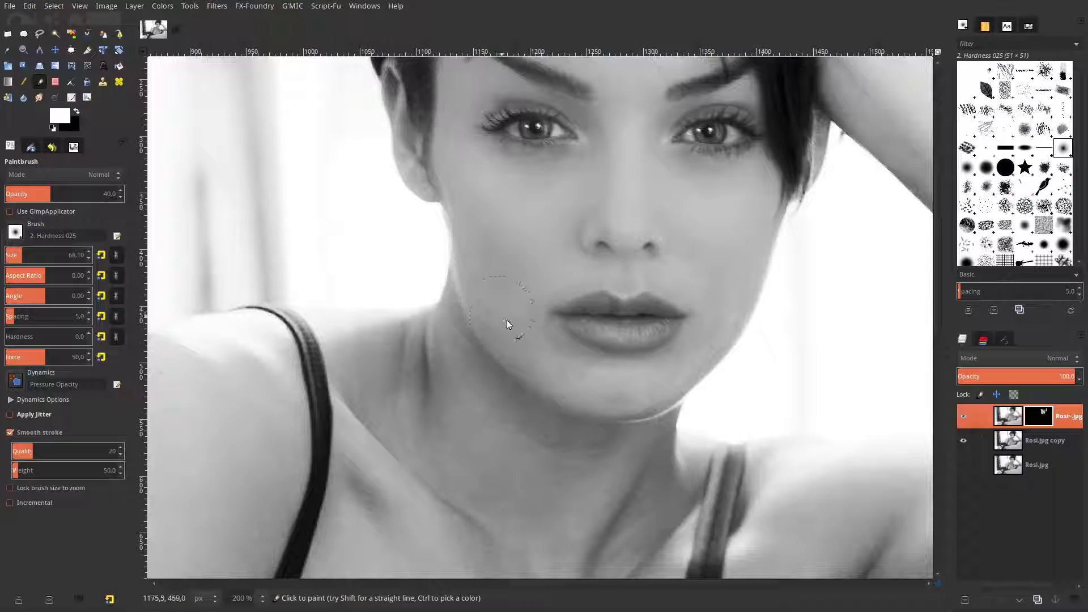
pyautogui.moveTo(24, 256); pyautogui.dragTo(14, 256)
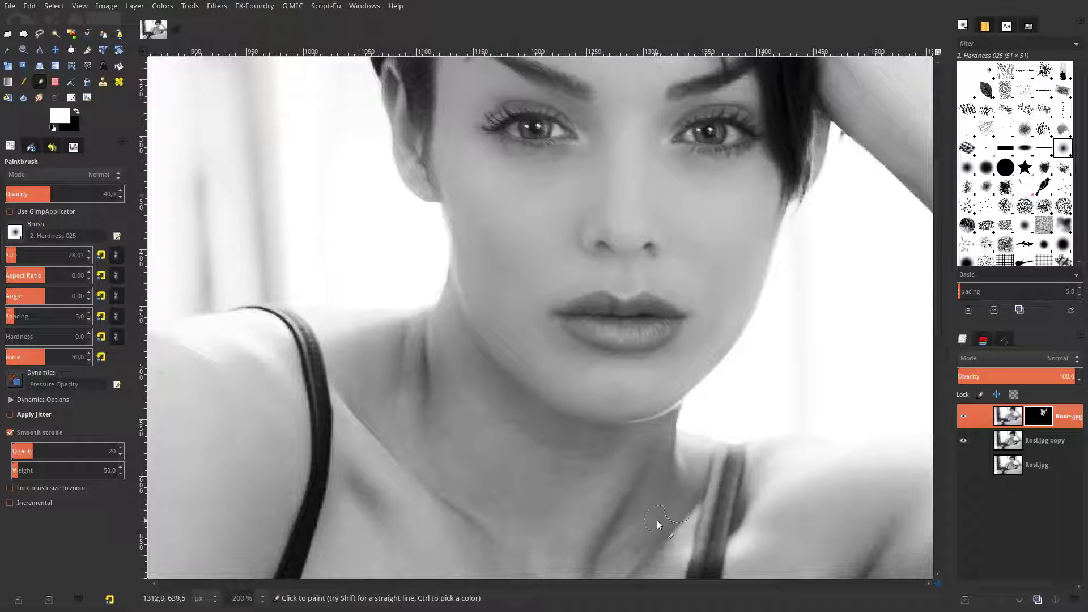
# Step: Lighten the shadow along the collarbone on the mask with a brush of about 68
pyautogui.scroll(-5, 634, 525)
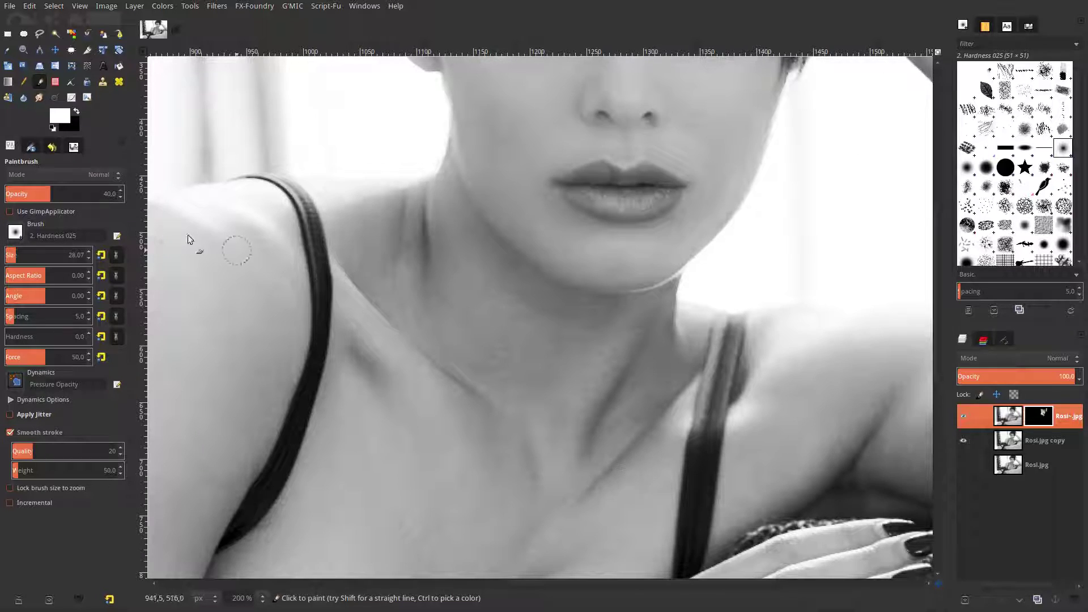
pyautogui.moveTo(23, 256)
pyautogui.mouseDown()
pyautogui.moveTo(351, 247)
pyautogui.moveTo(403, 212)
pyautogui.mouseUp()
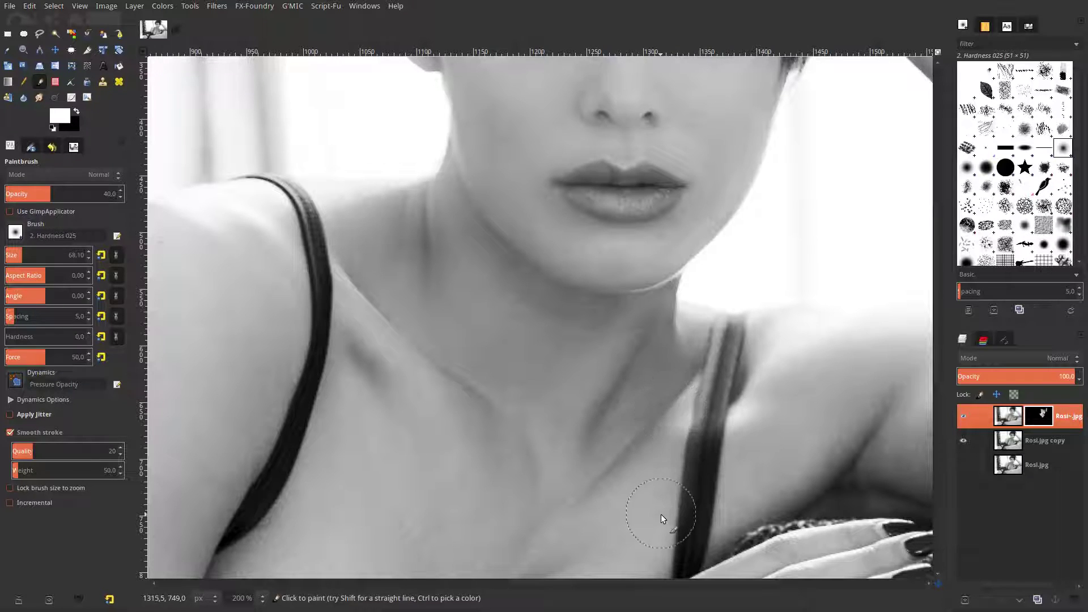
pyautogui.scroll(-5, 660, 515)
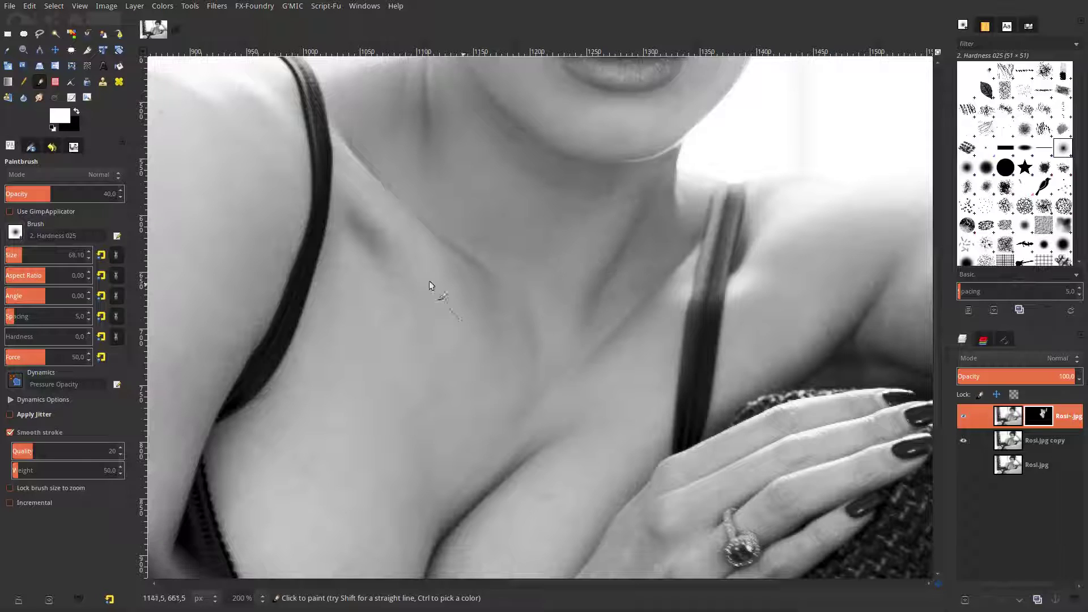
pyautogui.moveTo(355, 239); pyautogui.dragTo(412, 277)
# Step: Resize the brush to about 50 and paint the chest shadows down to the hand
pyautogui.moveTo(22, 255); pyautogui.dragTo(15, 255)
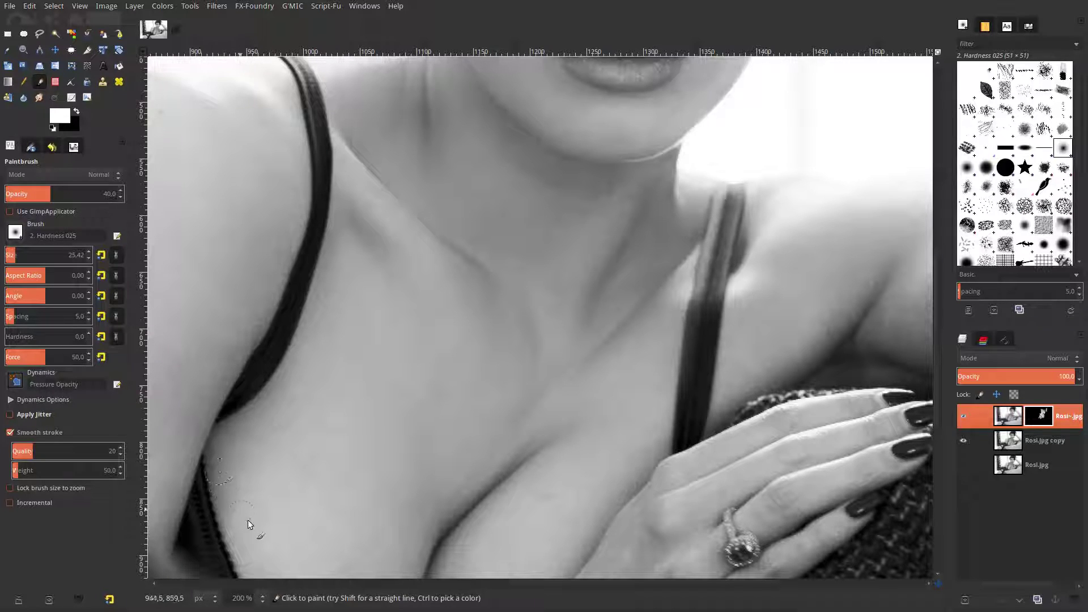
pyautogui.scroll(-5, 345, 405)
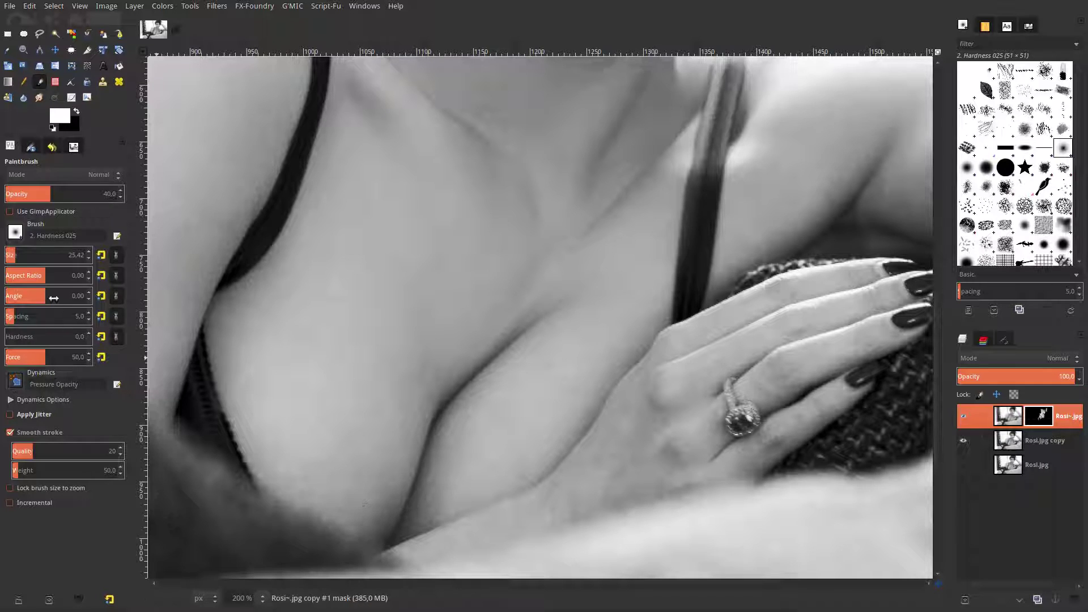
pyautogui.moveTo(14, 255); pyautogui.dragTo(19, 255)
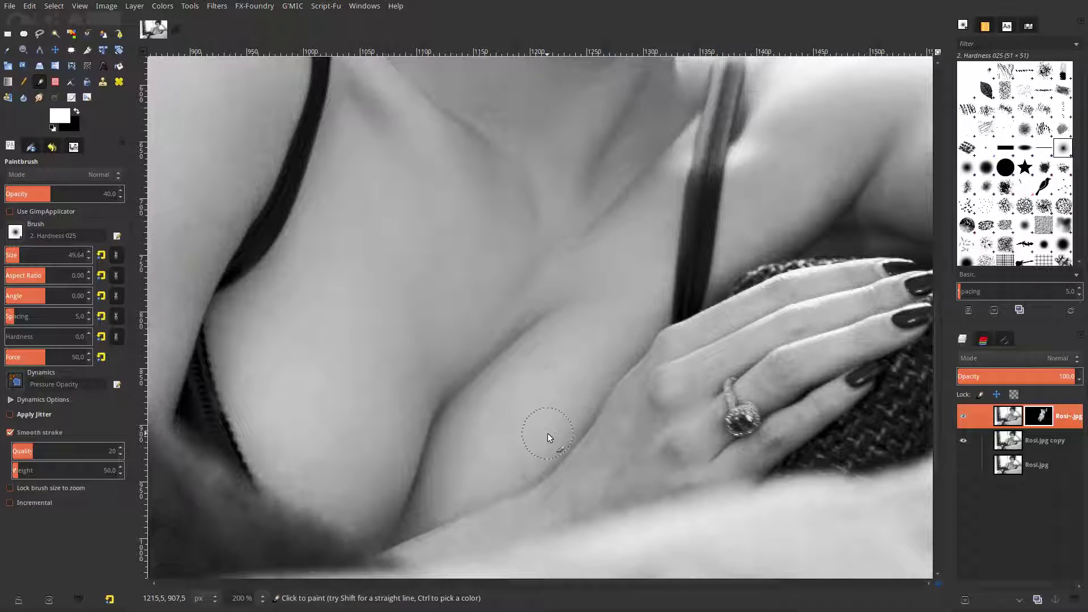
pyautogui.scroll(5, 624, 340)
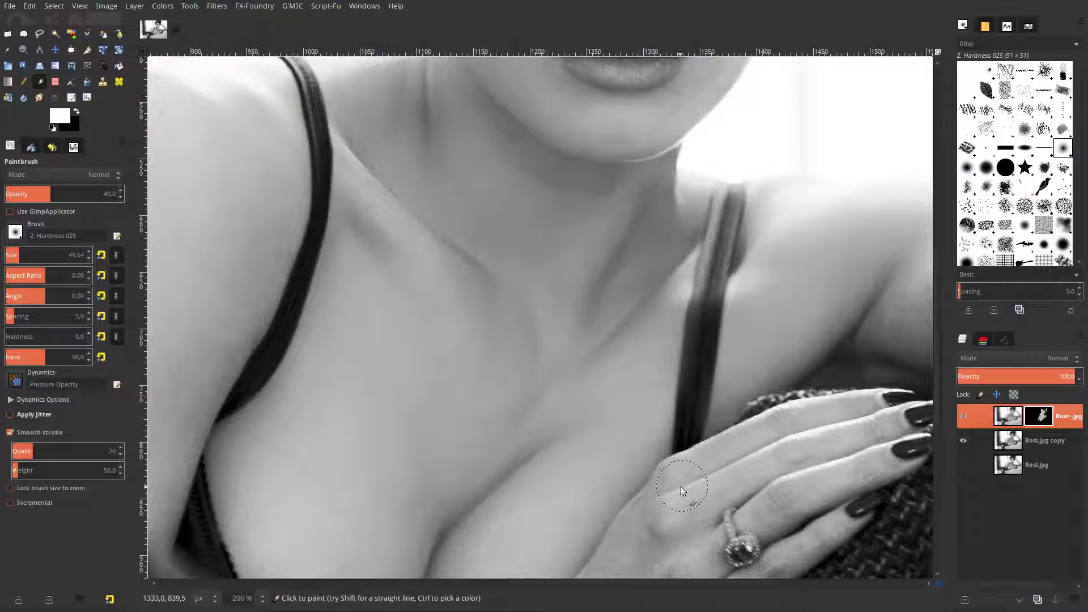
pyautogui.scroll(-4, 751, 430)
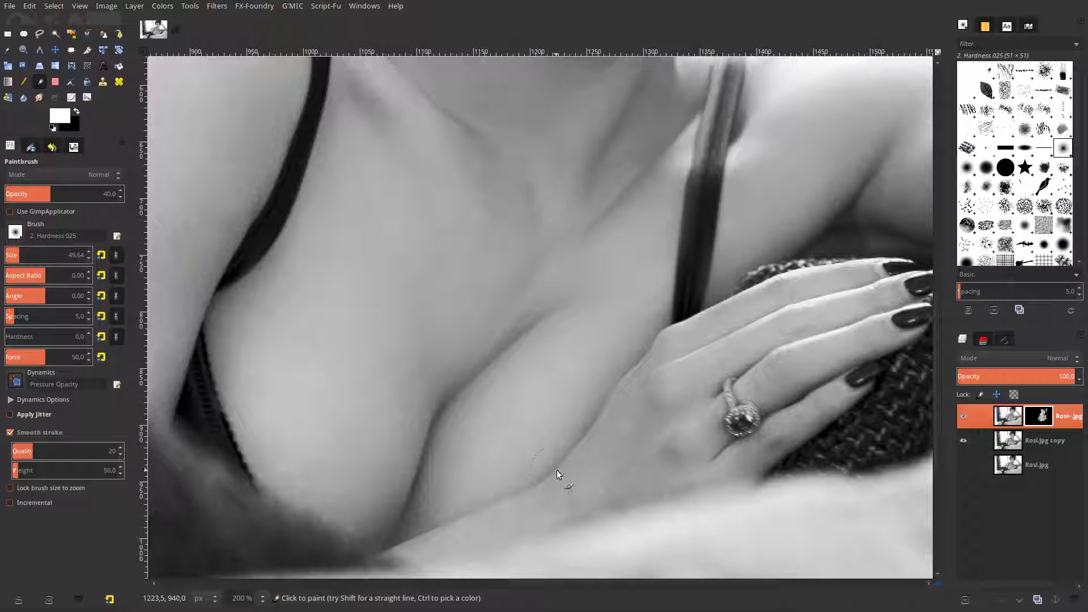
# Step: Paint the mask over the shadow between shoulder and fingertips and along the arm's lower edge
pyautogui.moveTo(575, 581); pyautogui.dragTo(687, 577)
pyautogui.scroll(3, 790, 392)
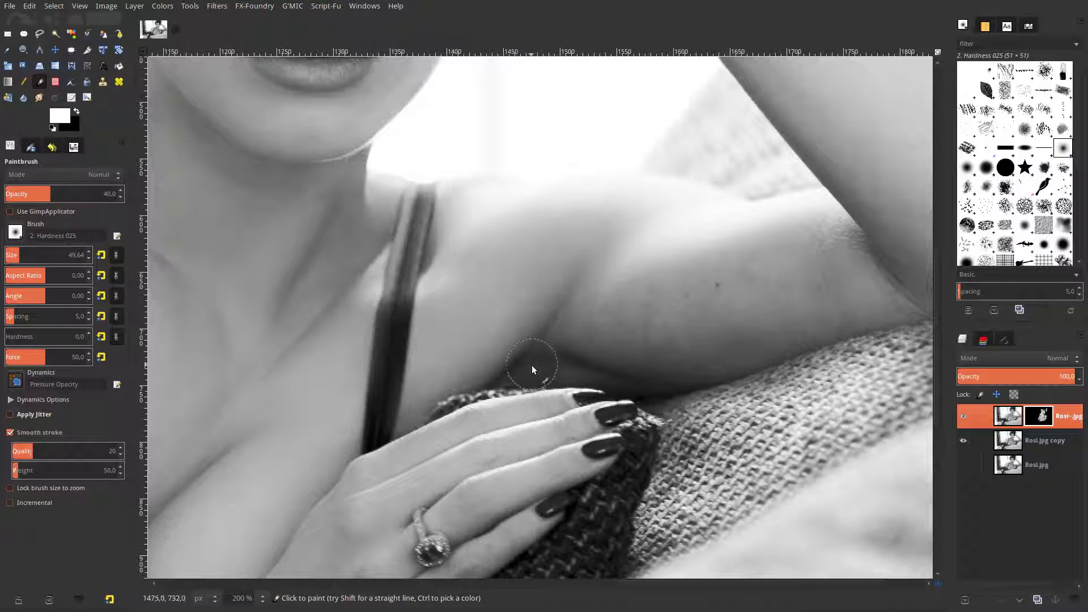
pyautogui.moveTo(513, 375); pyautogui.dragTo(598, 377)
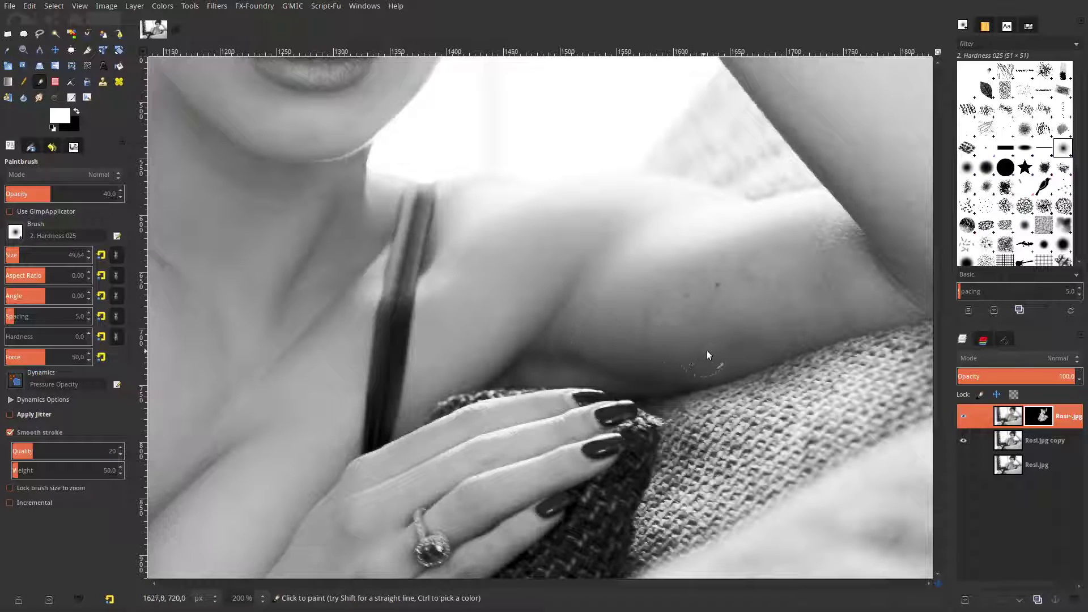
pyautogui.moveTo(905, 310); pyautogui.dragTo(803, 342)
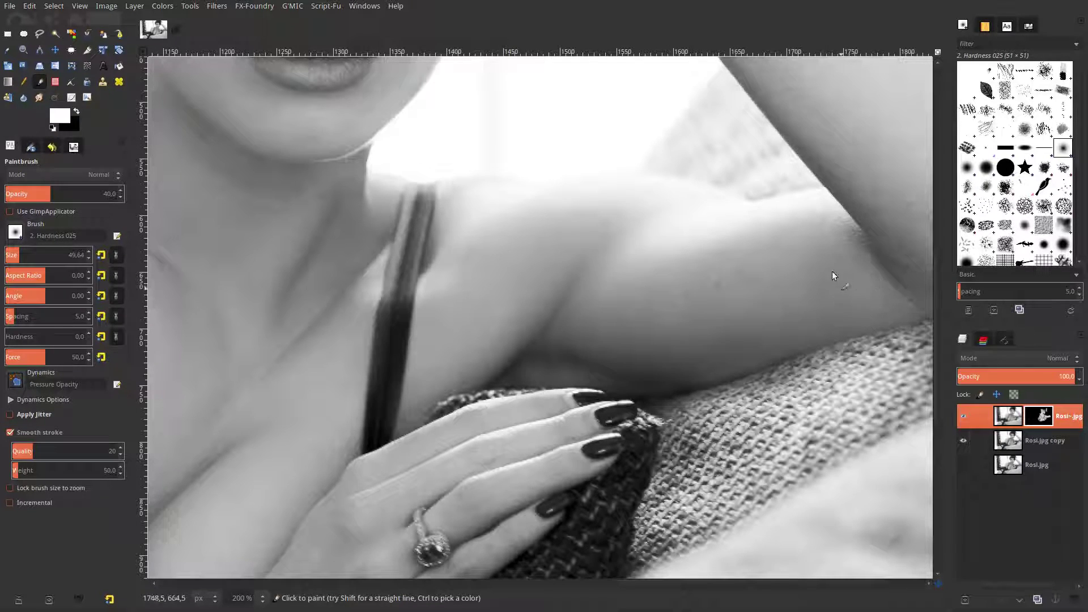
pyautogui.moveTo(910, 301); pyautogui.dragTo(794, 342)
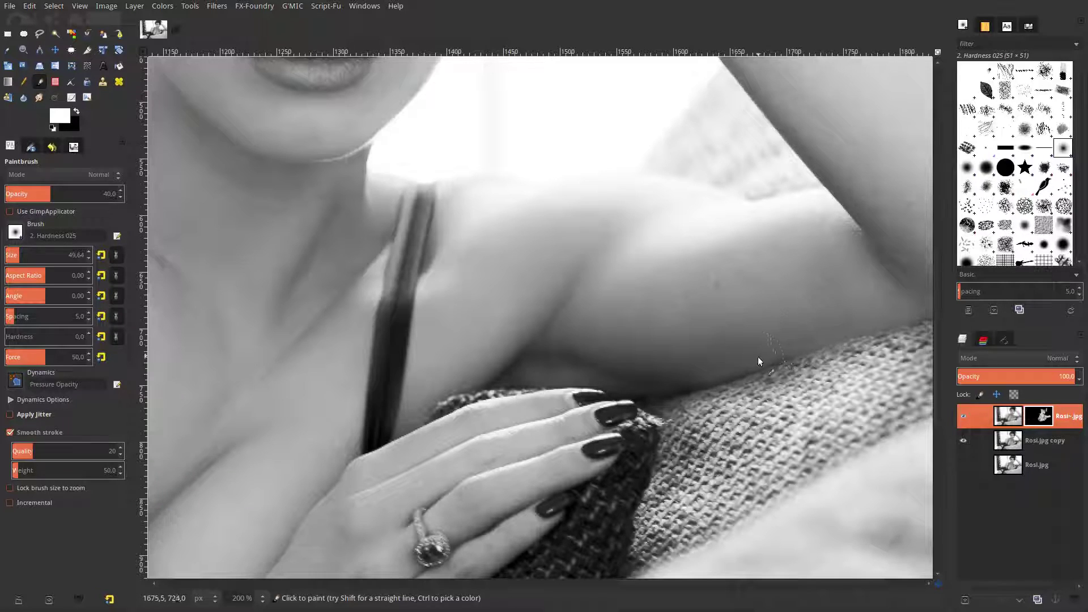
# Step: Lighten where the arm meets the knit, the upper arm edge, and the forearm's lower edge
pyautogui.moveTo(674, 583); pyautogui.dragTo(735, 582)
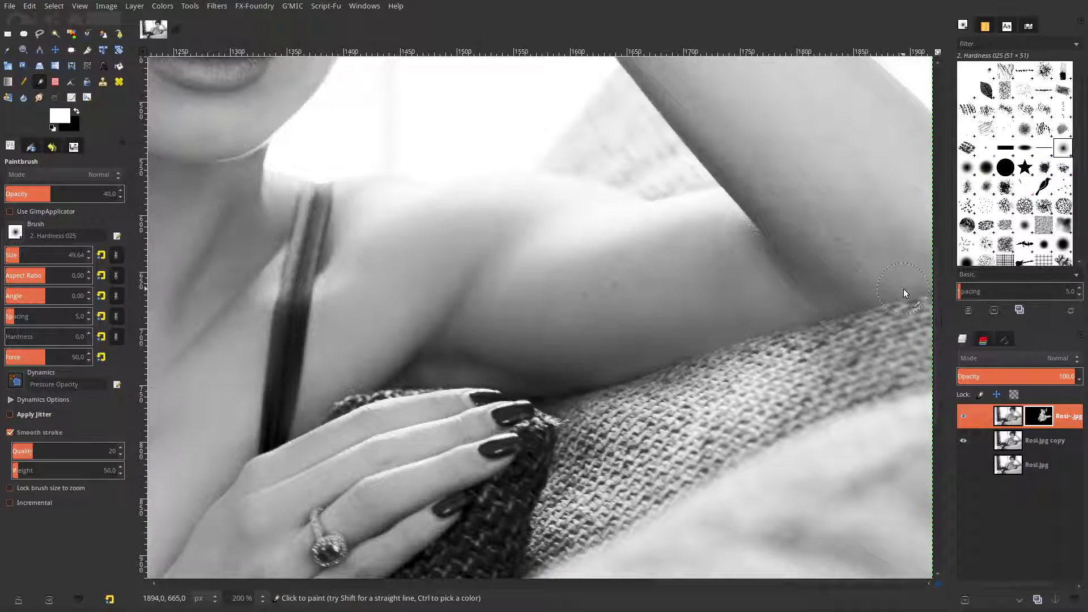
pyautogui.moveTo(904, 293); pyautogui.dragTo(807, 251)
pyautogui.scroll(3, 754, 232)
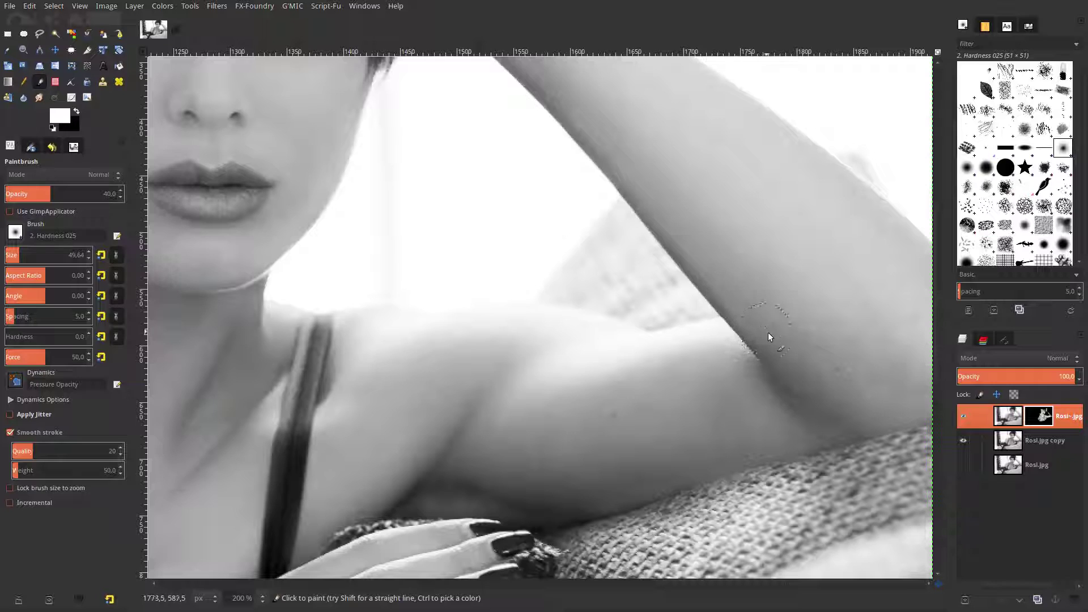
pyautogui.moveTo(767, 332); pyautogui.dragTo(584, 139)
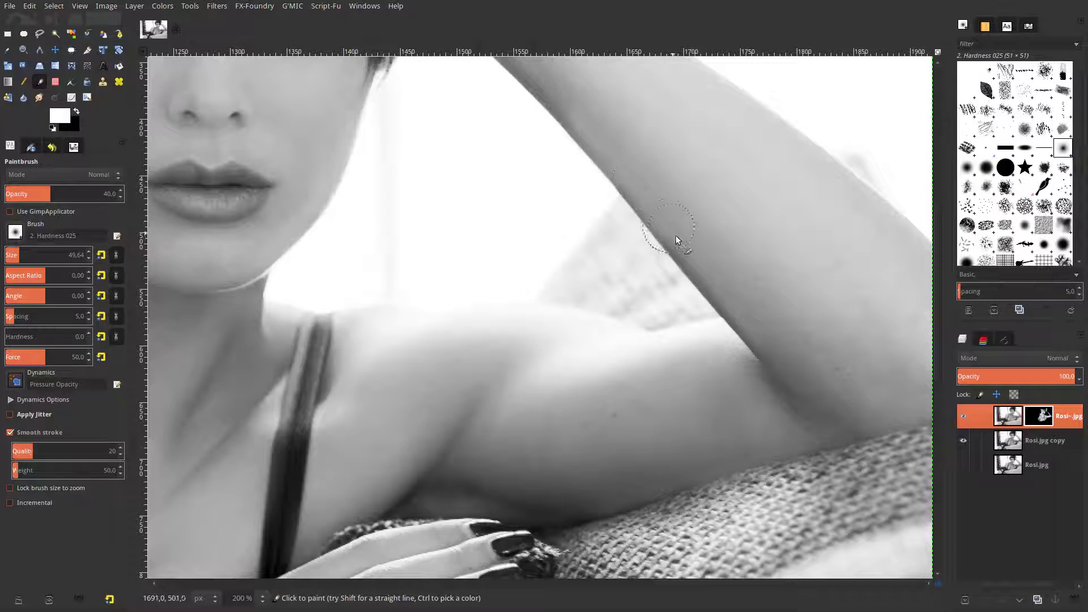
pyautogui.scroll(5, 737, 323)
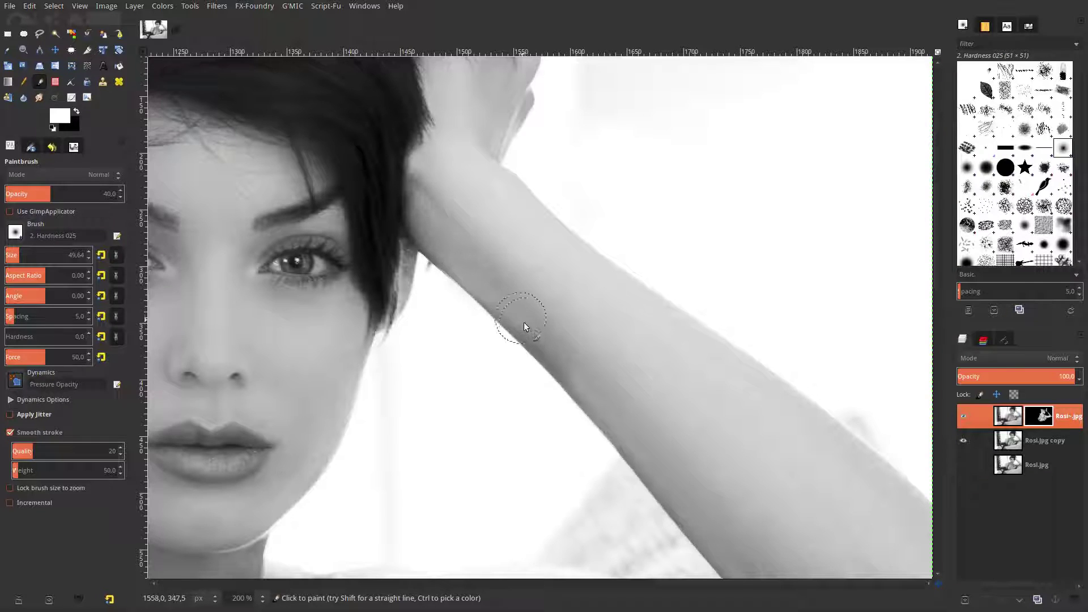
pyautogui.moveTo(524, 322); pyautogui.dragTo(551, 346)
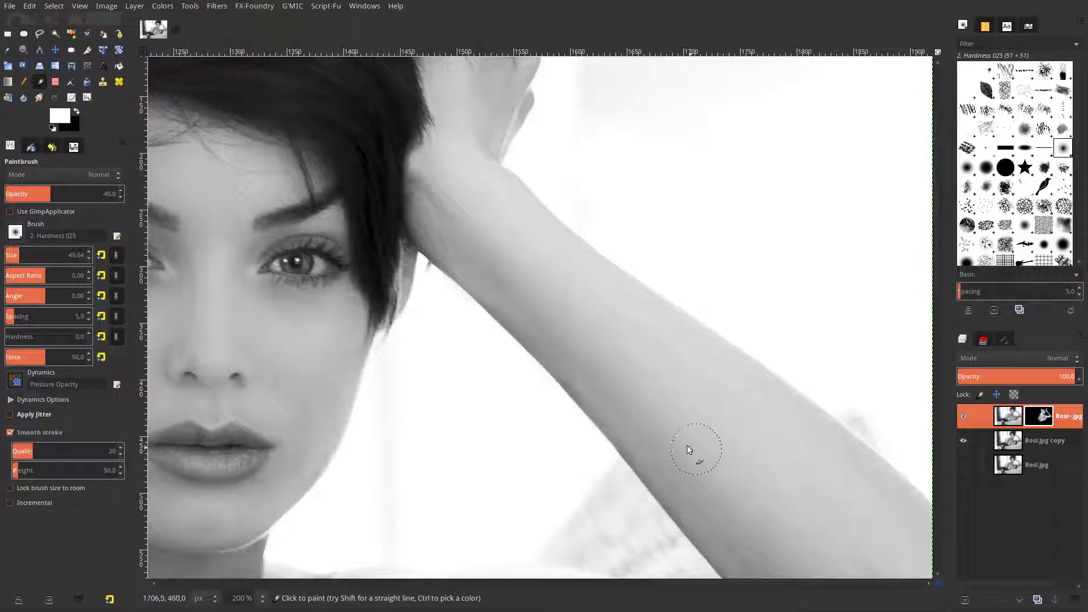
# Step: Zoom to 100% with the brush at about 85, then zoom out to 67% to show the whole image
pyautogui.click(262, 598)
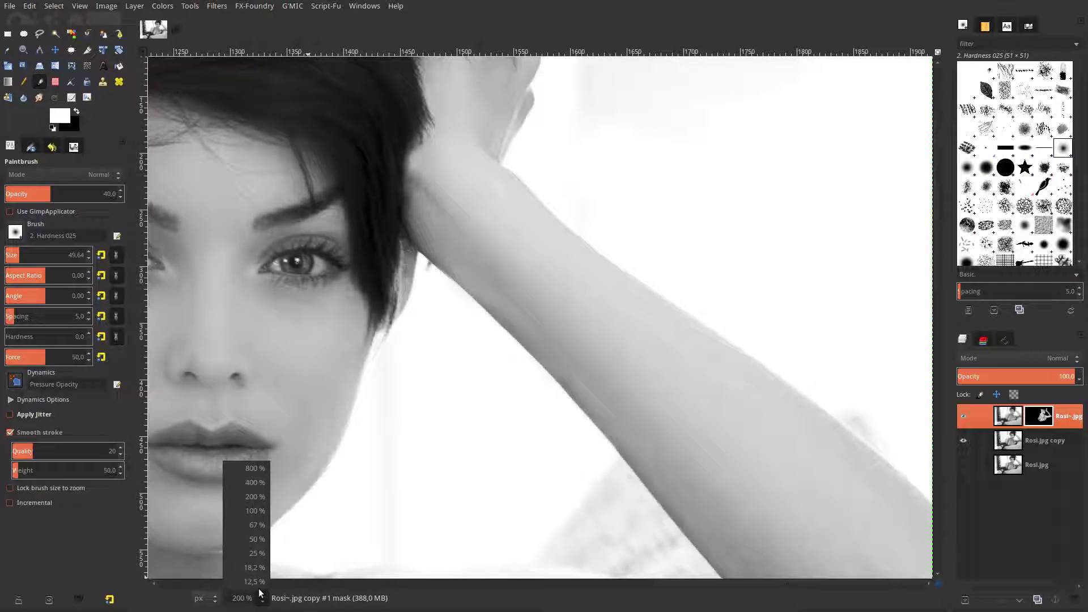
pyautogui.click(255, 511)
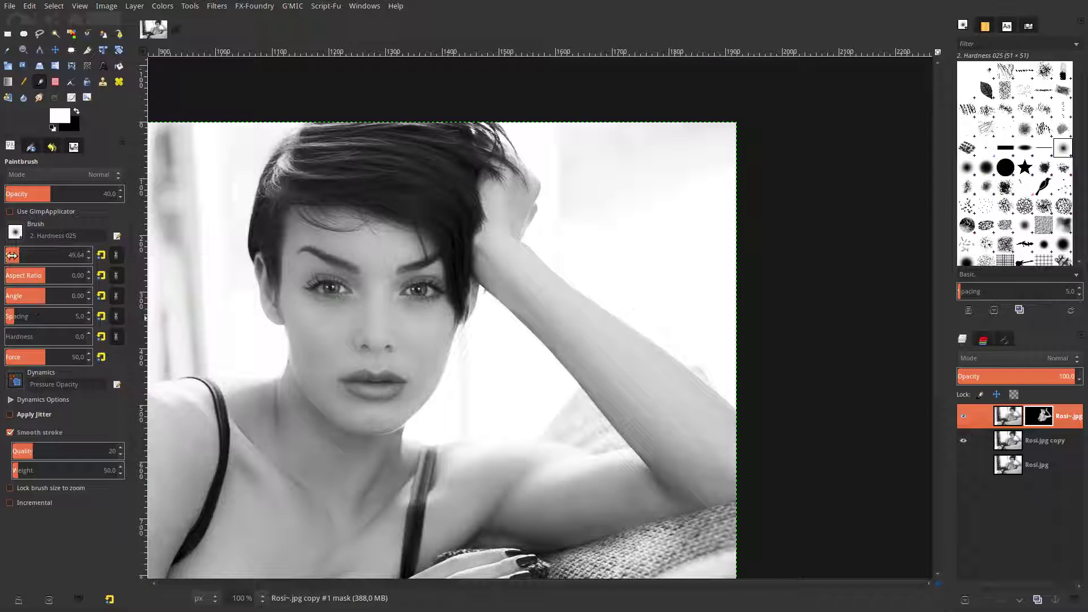
pyautogui.moveTo(12, 255); pyautogui.dragTo(24, 256)
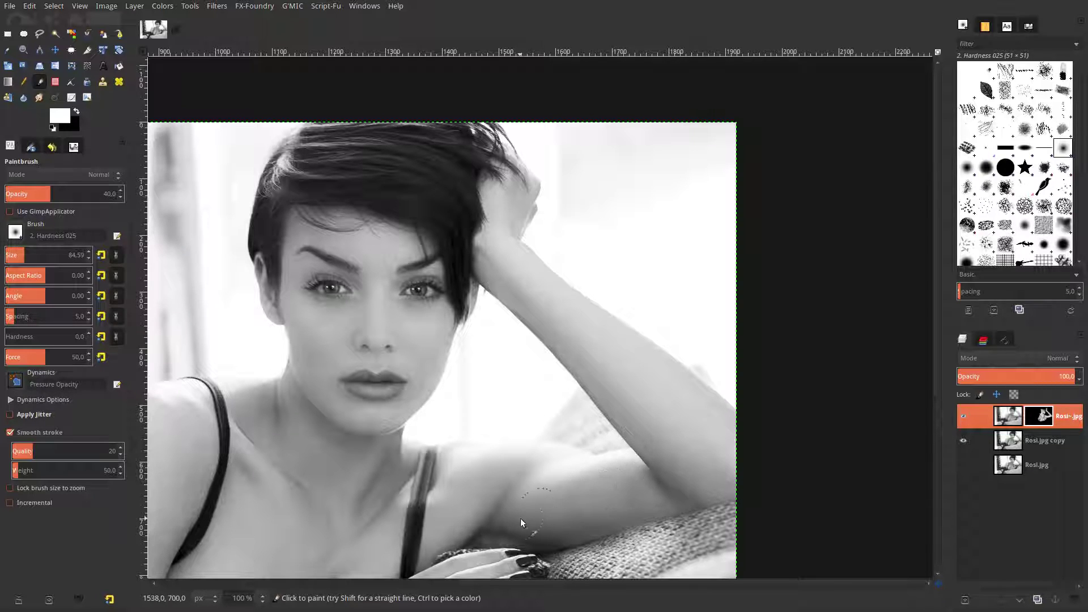
pyautogui.click(262, 598)
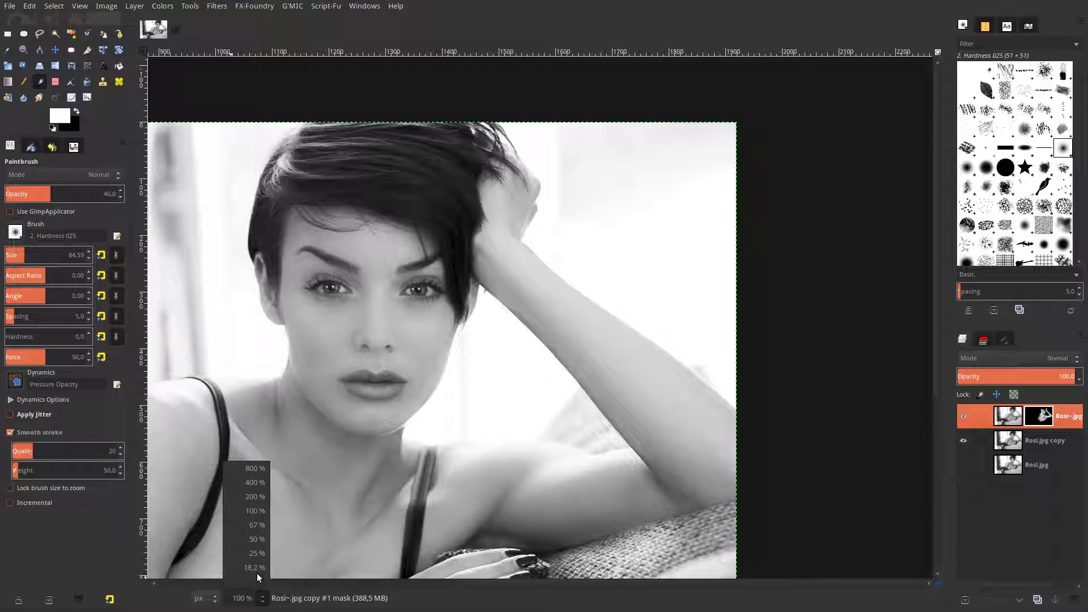
pyautogui.click(256, 525)
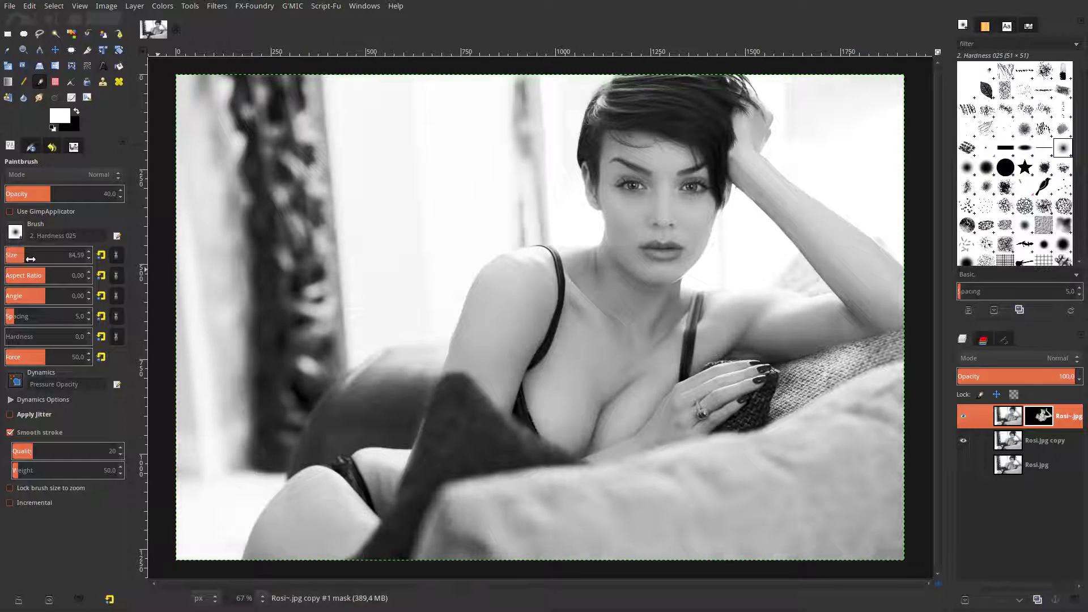
# Step: Resize the soft brush through several sizes, settling at about 93, to paint thigh and hip
pyautogui.press(']')
pyautogui.press(']')
pyautogui.press(']')
pyautogui.click(22, 254)
pyautogui.moveTo(22, 257); pyautogui.dragTo(14, 255)
pyautogui.moveTo(11, 262); pyautogui.dragTo(20, 256)
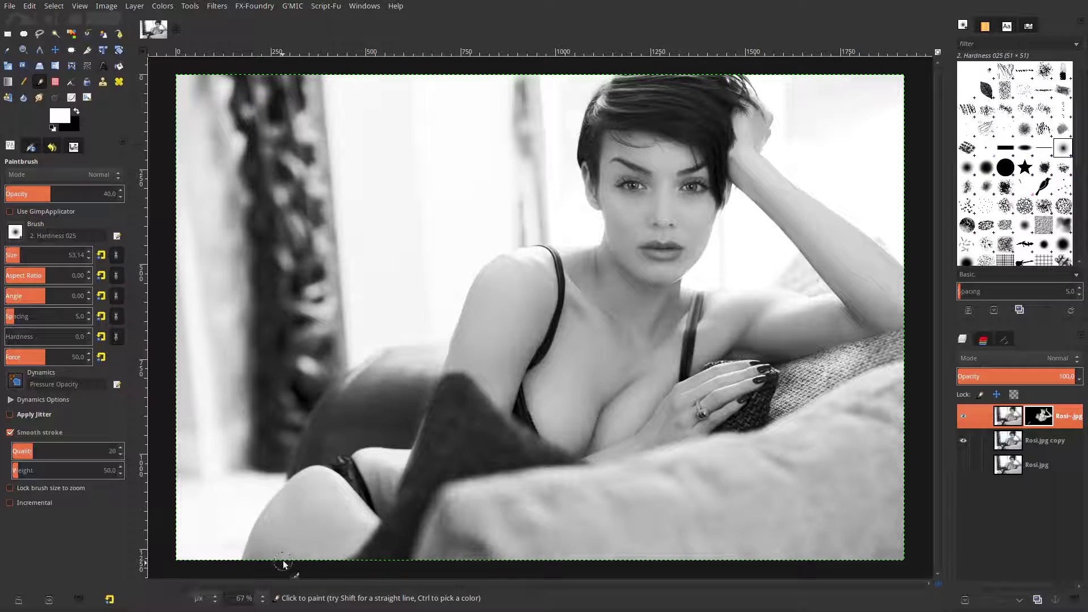
pyautogui.moveTo(27, 259); pyautogui.dragTo(34, 259)
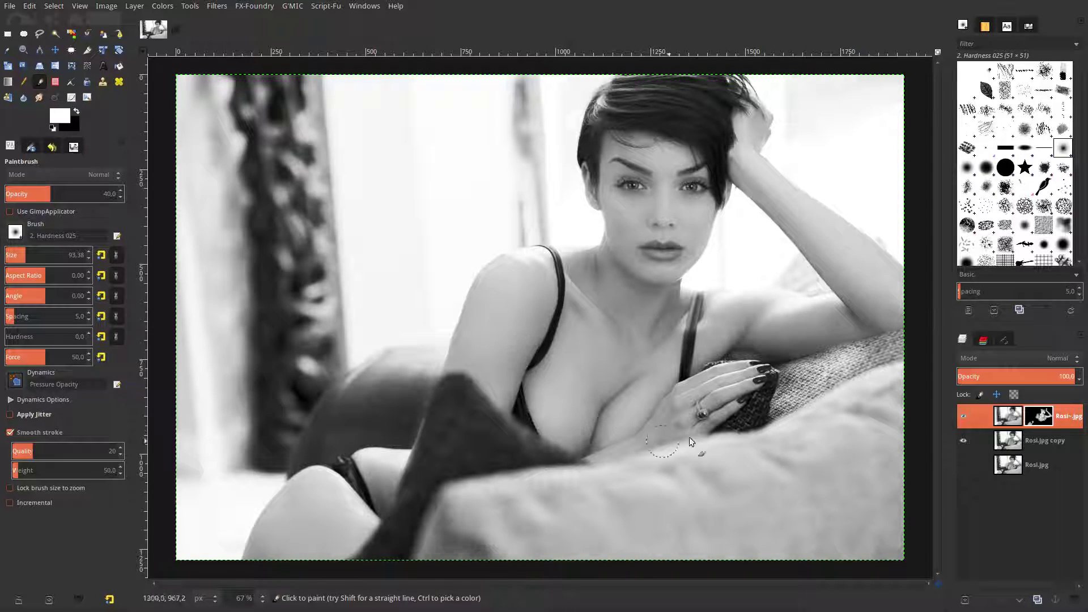
# Step: Merge the masked layer down into Rosi.jpg copy, compare with the original, and duplicate it into copies #1–#3
pyautogui.rightClick(1005, 419)
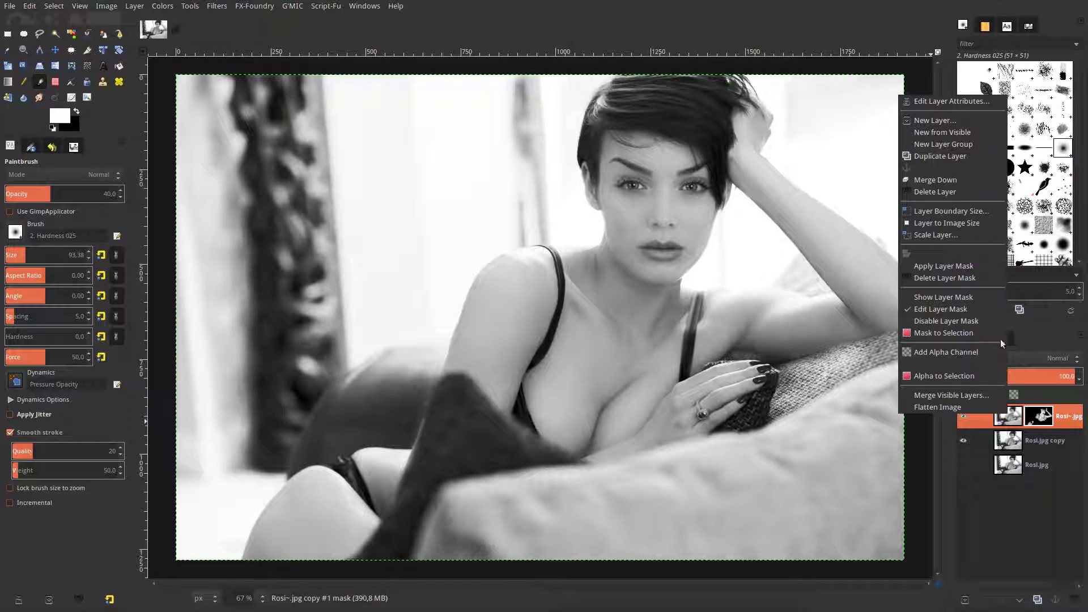
pyautogui.click(974, 240)
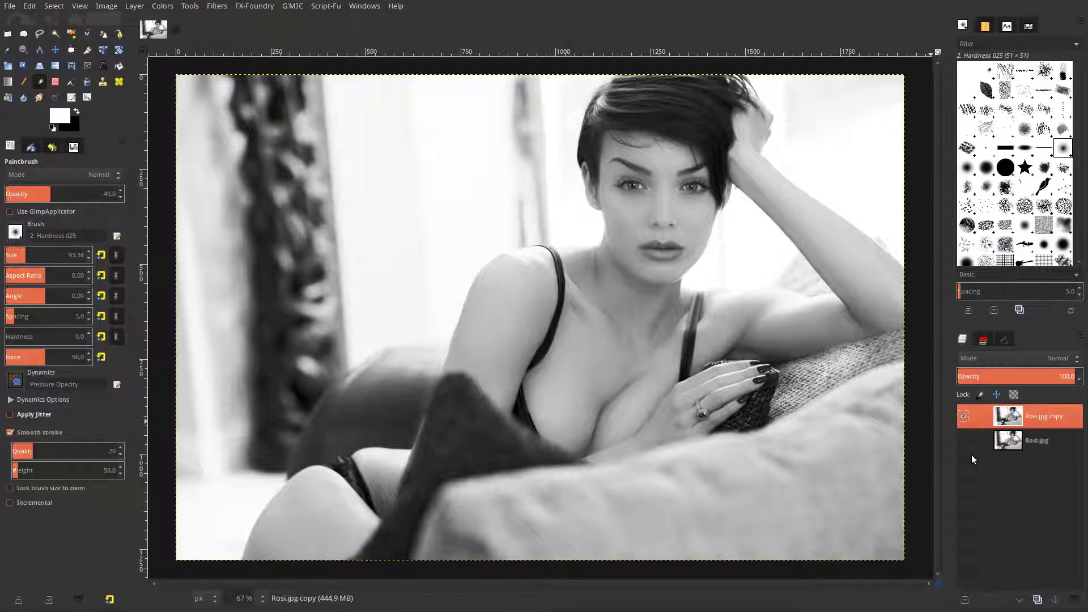
pyautogui.moveTo(961, 441); pyautogui.dragTo(962, 419)
pyautogui.click(964, 418)
pyautogui.click(1037, 599)
pyautogui.click(1037, 599)
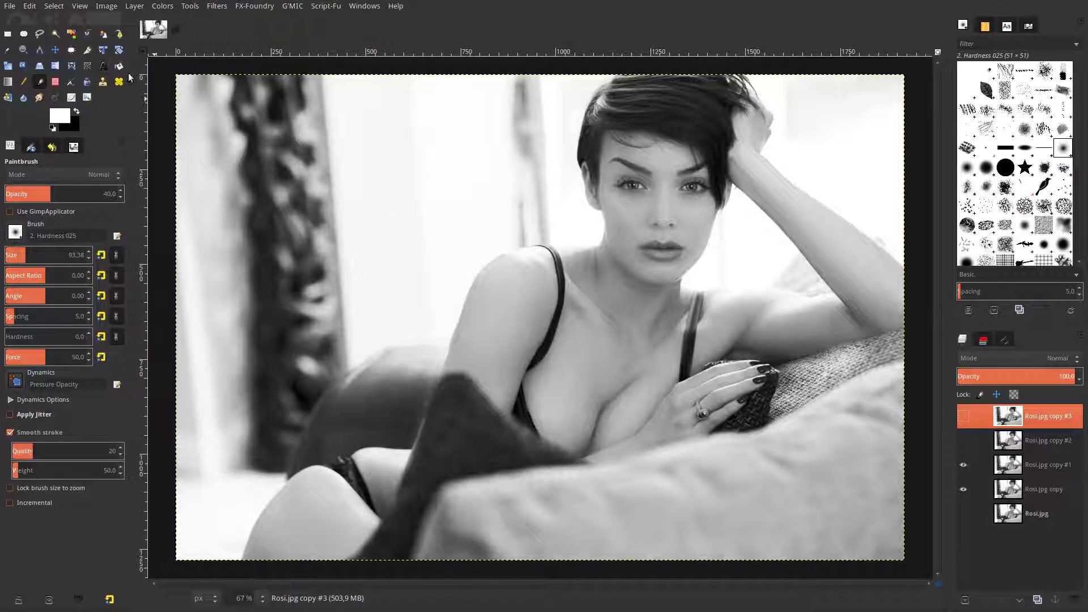
# Step: With Rosi.jpg copy #1 active, open G'MIC and set its input to the active layer
pyautogui.click(1005, 470)
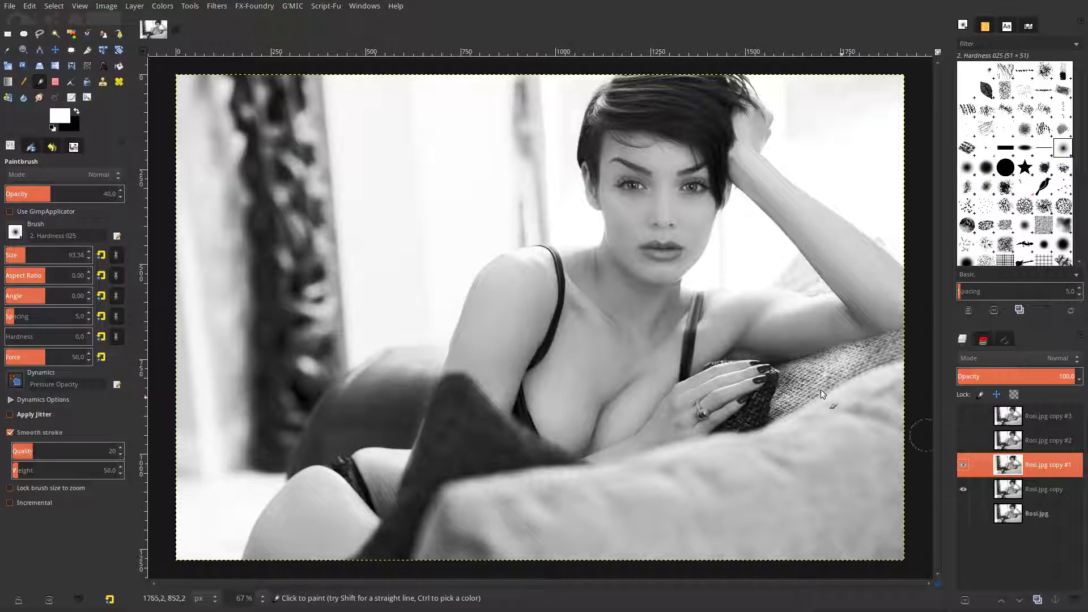
pyautogui.click(296, 11)
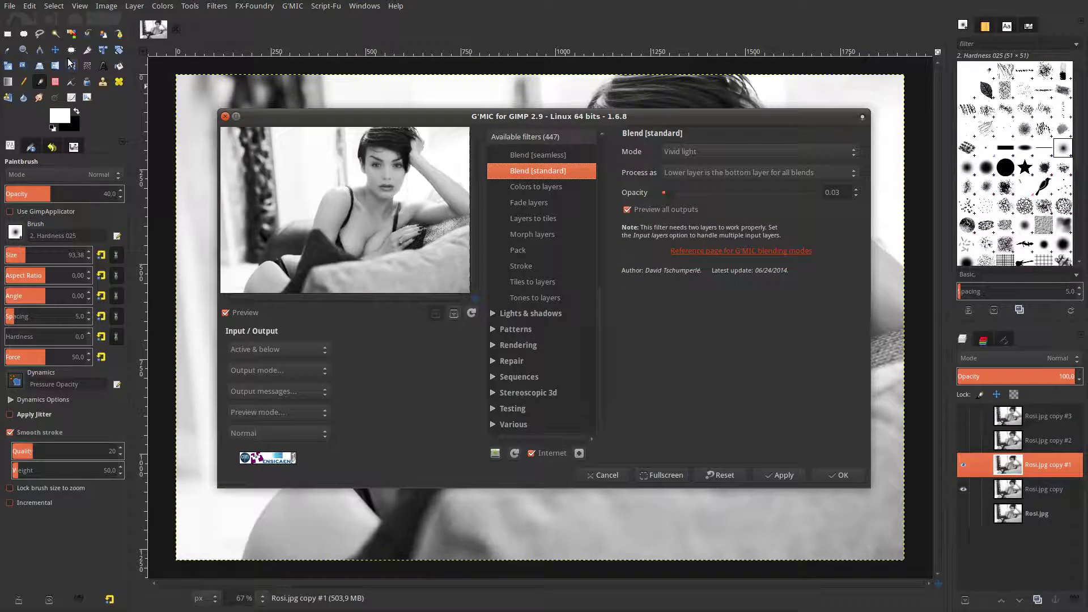
pyautogui.click(55, 50)
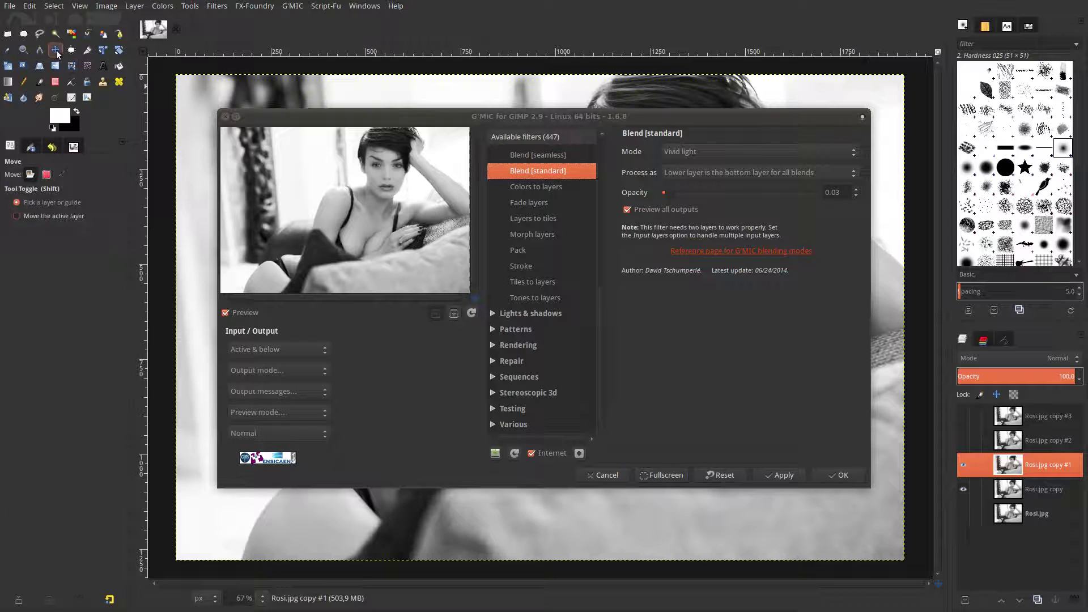
pyautogui.click(281, 355)
pyautogui.click(277, 279)
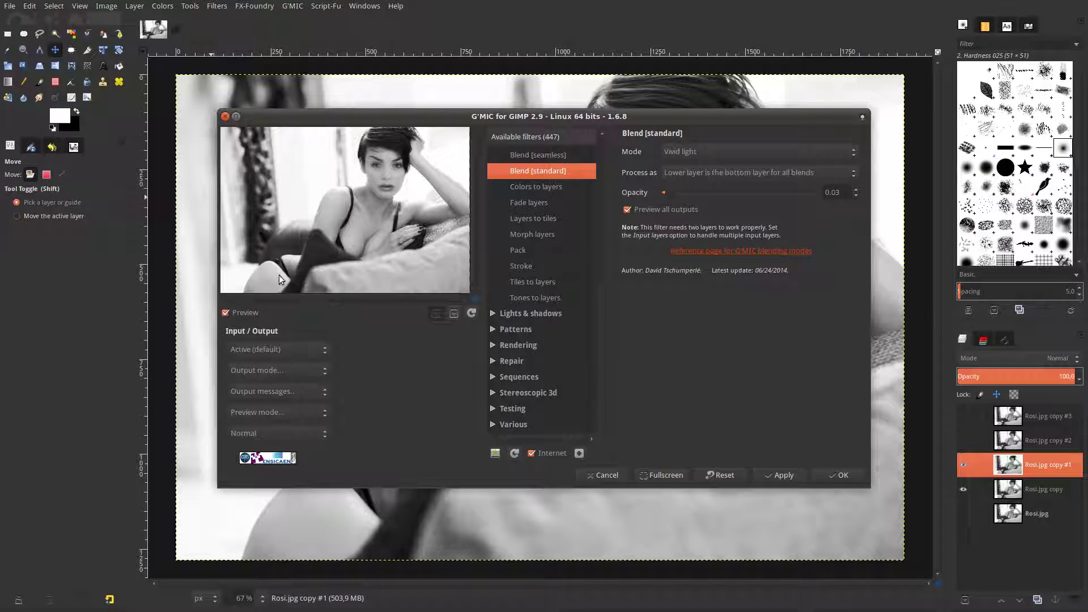
# Step: Apply Details > Sharpen [richardson-lucy] at sigma 1.00 with 10 iterations to copy #1
pyautogui.scroll(3, 509, 272)
pyautogui.scroll(2, 508, 272)
pyautogui.click(492, 205)
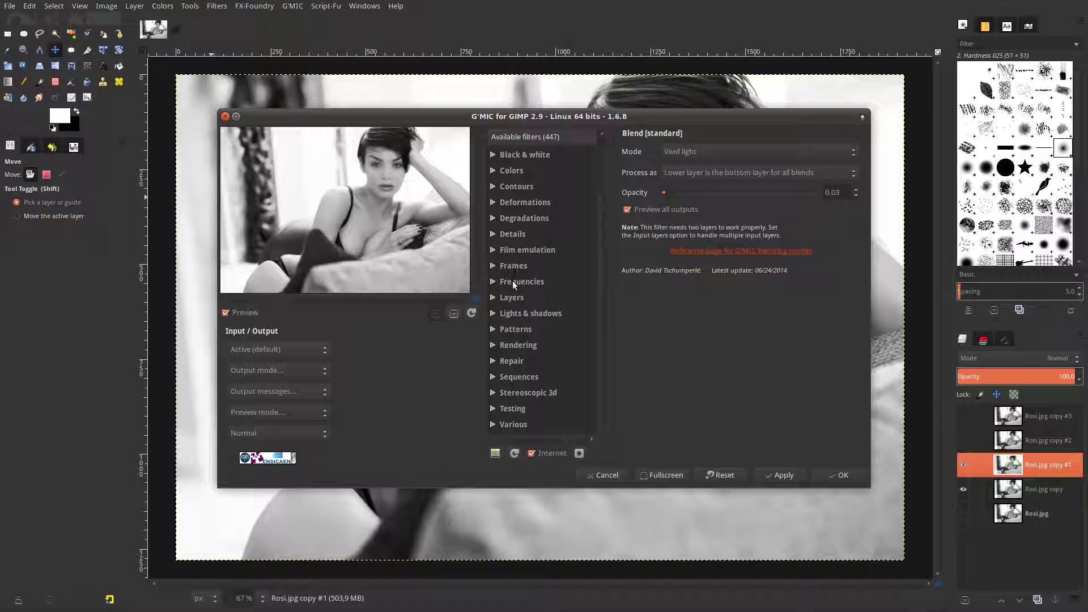
pyautogui.click(497, 234)
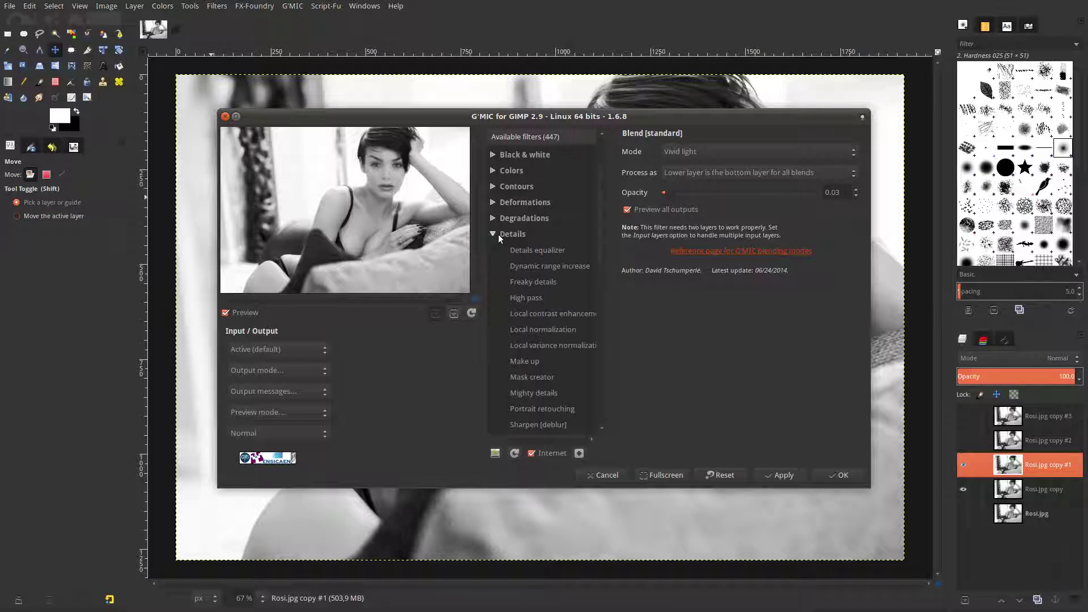
pyautogui.scroll(-3, 525, 255)
pyautogui.scroll(-2, 524, 267)
pyautogui.scroll(-2, 525, 272)
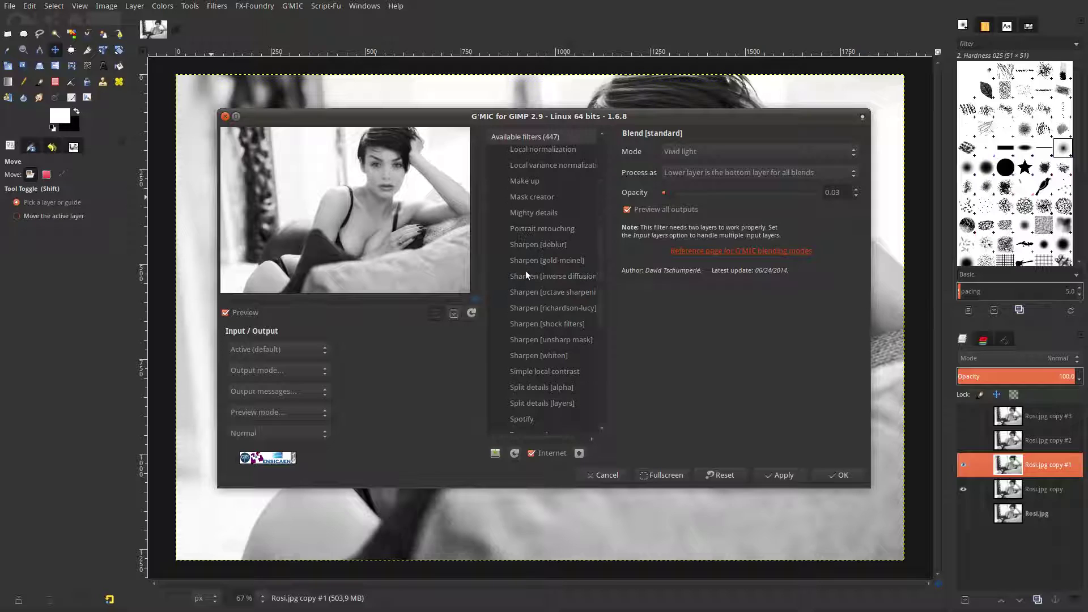
pyautogui.click(566, 307)
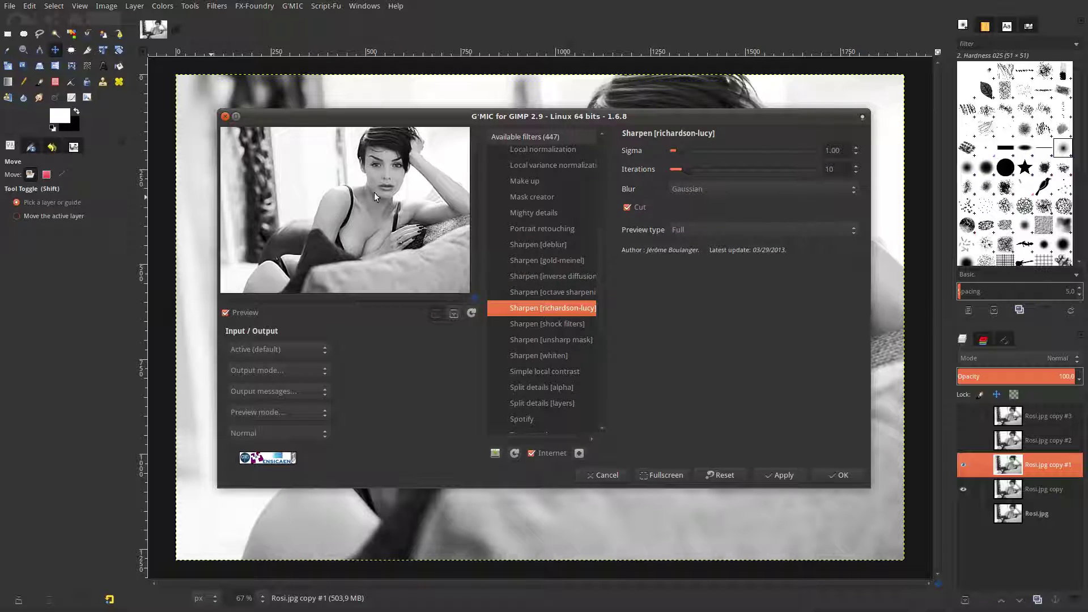
pyautogui.click(828, 477)
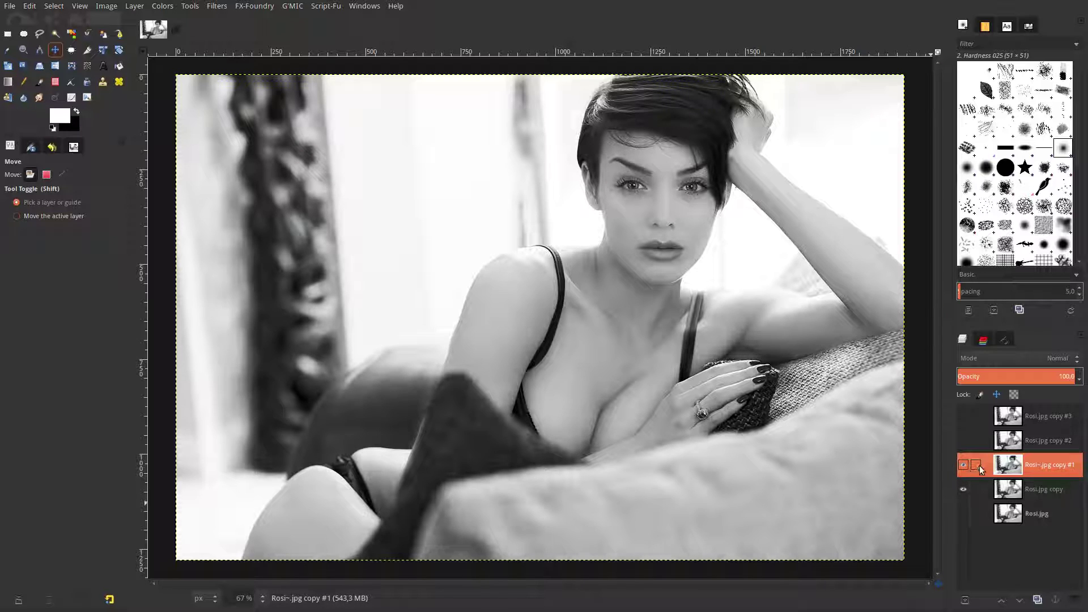
# Step: Make Rosi.jpg copy #2 active and visible and apply G'MIC Sharpen [richardson-lucy] to it
pyautogui.click(1008, 440)
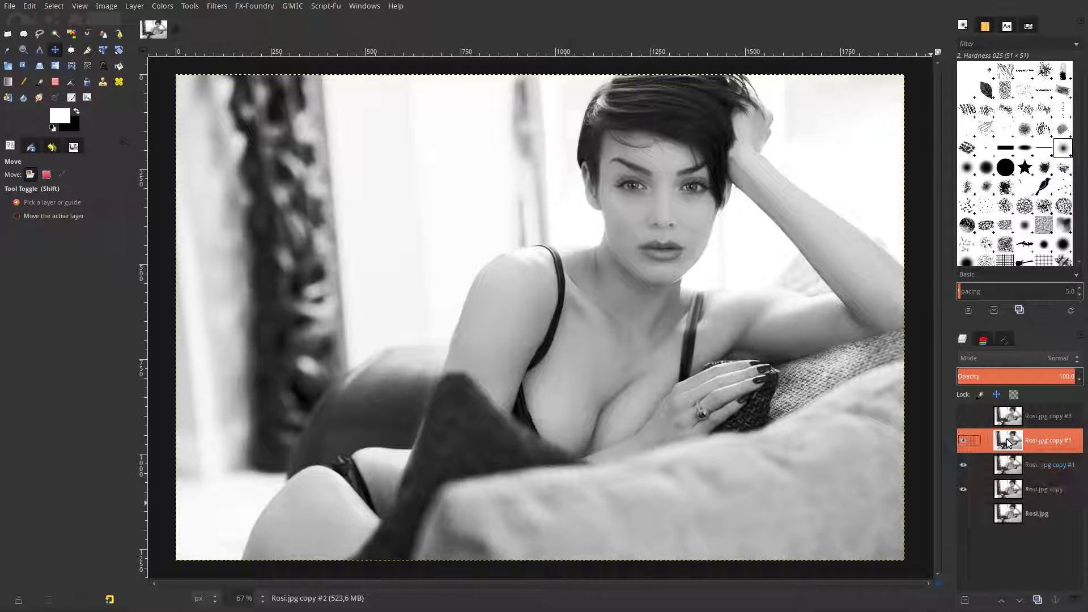
pyautogui.click(963, 441)
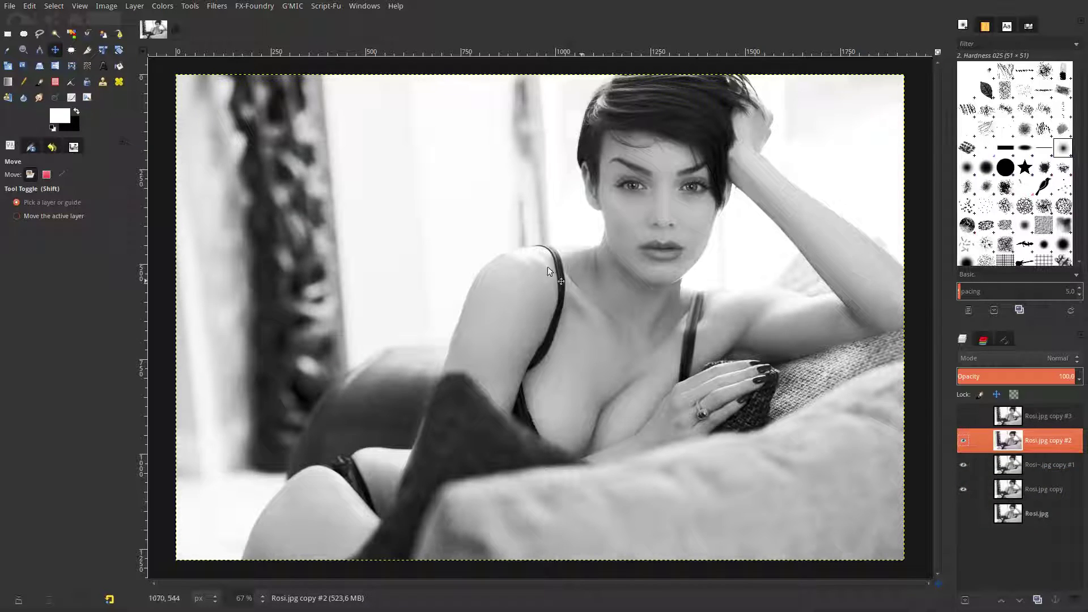
pyautogui.click(216, 7)
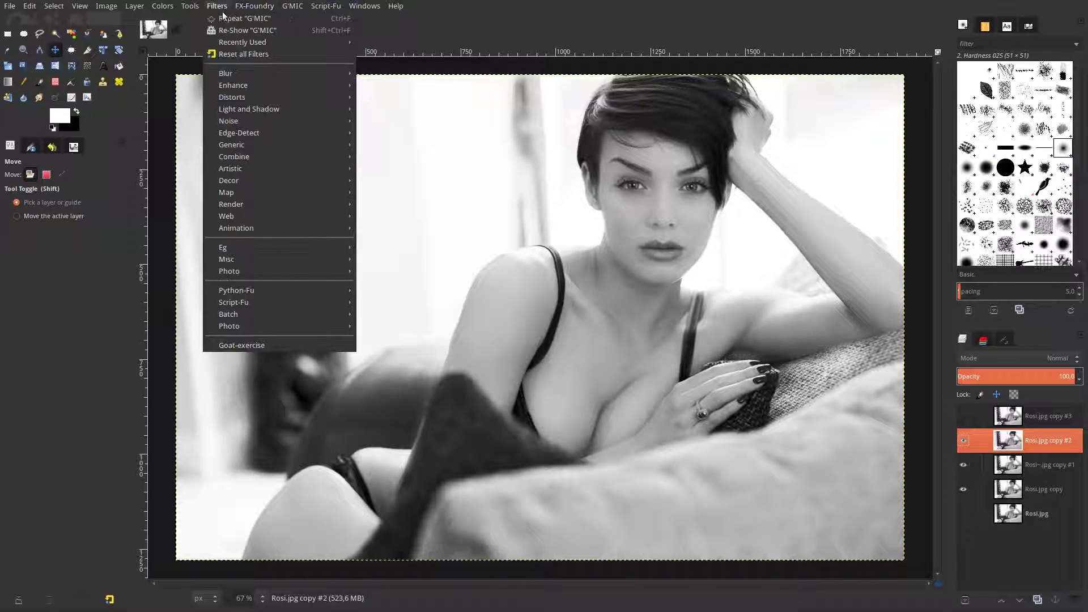
pyautogui.click(229, 28)
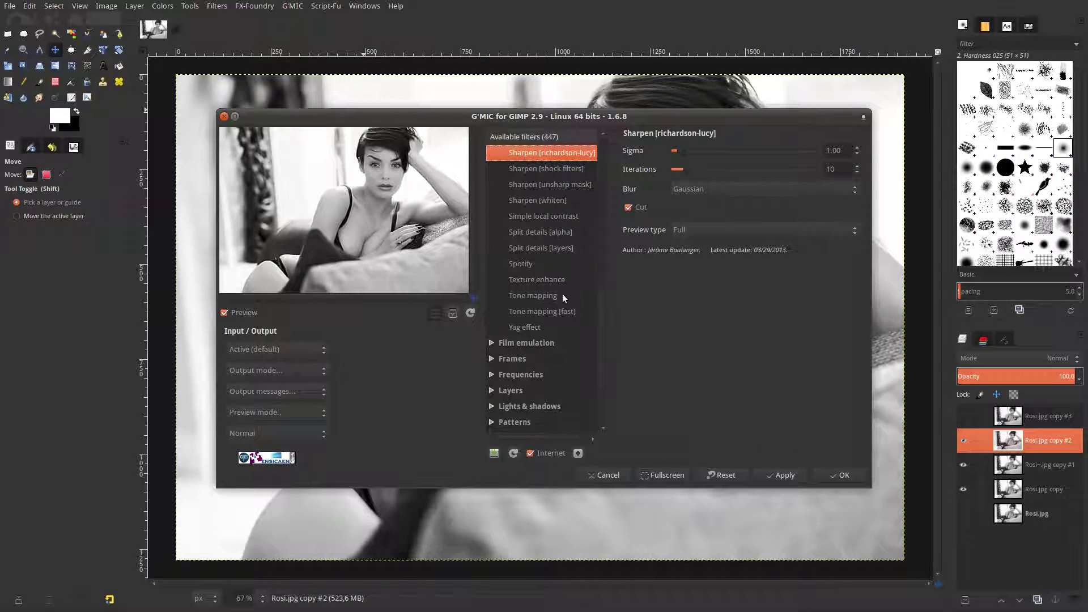
pyautogui.click(793, 478)
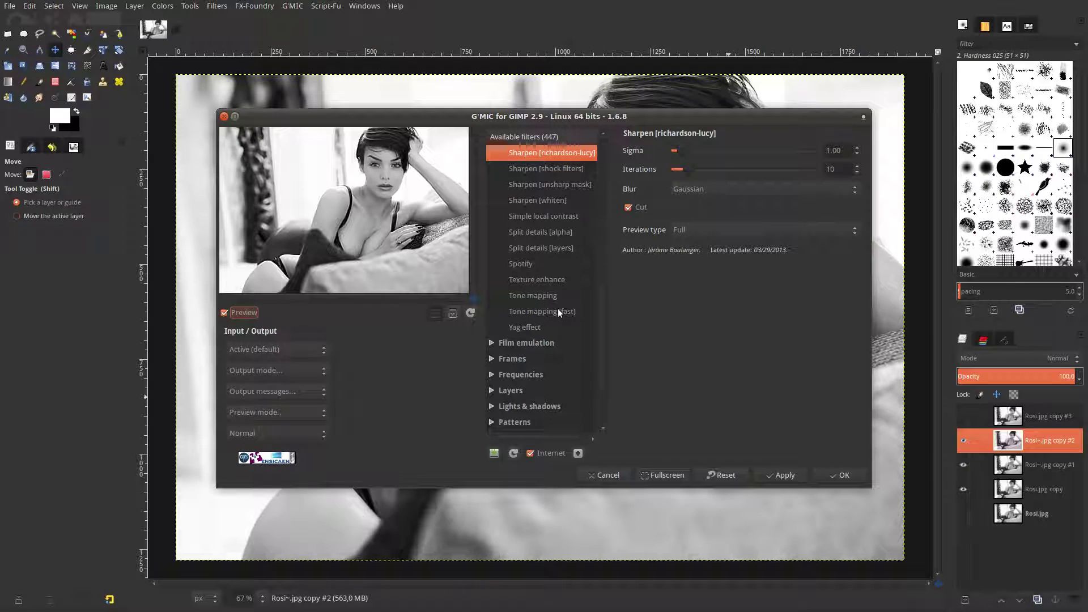
# Step: Apply the G'MIC Yag effect to copy #2 and make copy #3 visible
pyautogui.click(553, 322)
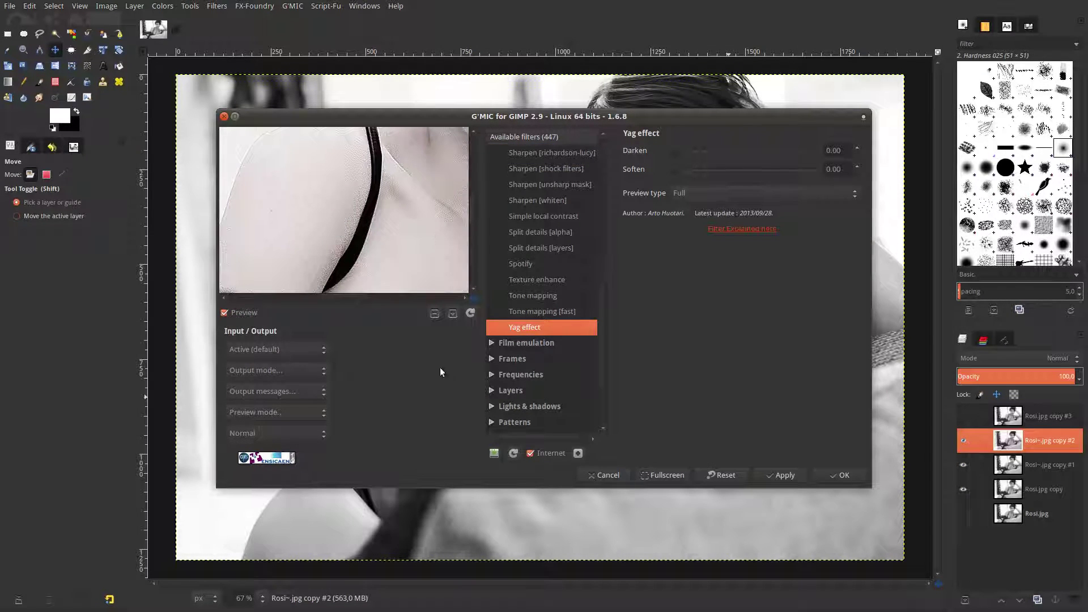
pyautogui.click(831, 470)
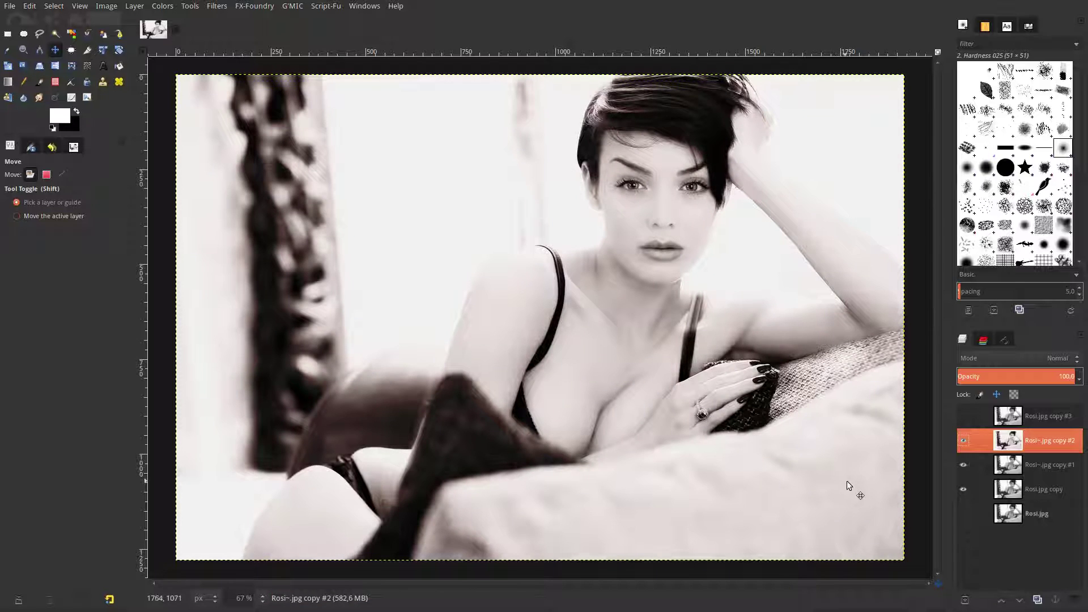
pyautogui.click(963, 416)
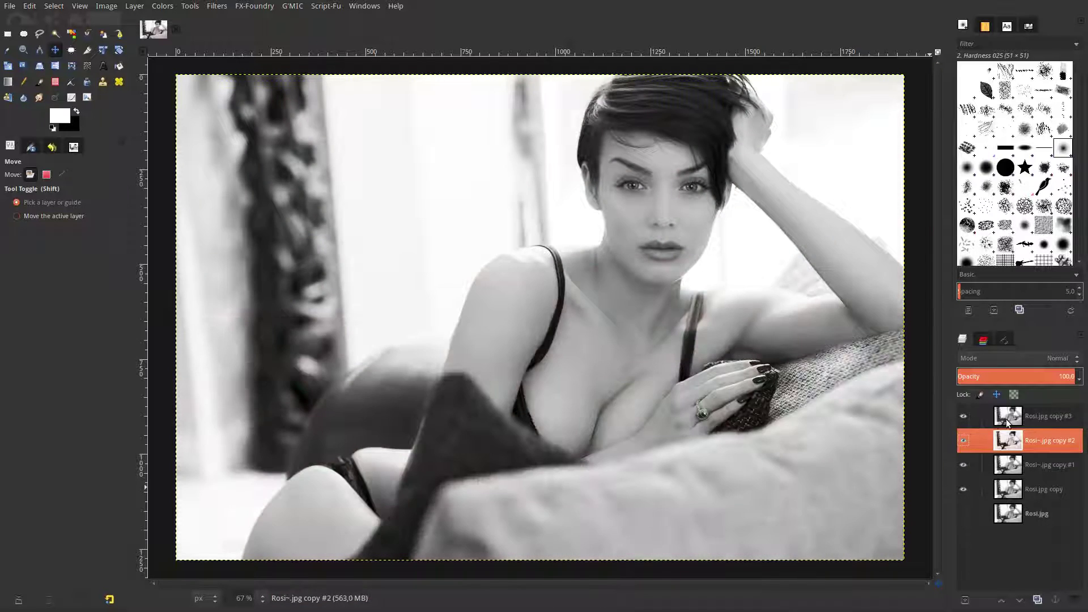
# Step: Sharpen Rosi.jpg copy #3 with G'MIC's Sharpen [richardson-lucy] filter
pyautogui.click(974, 417)
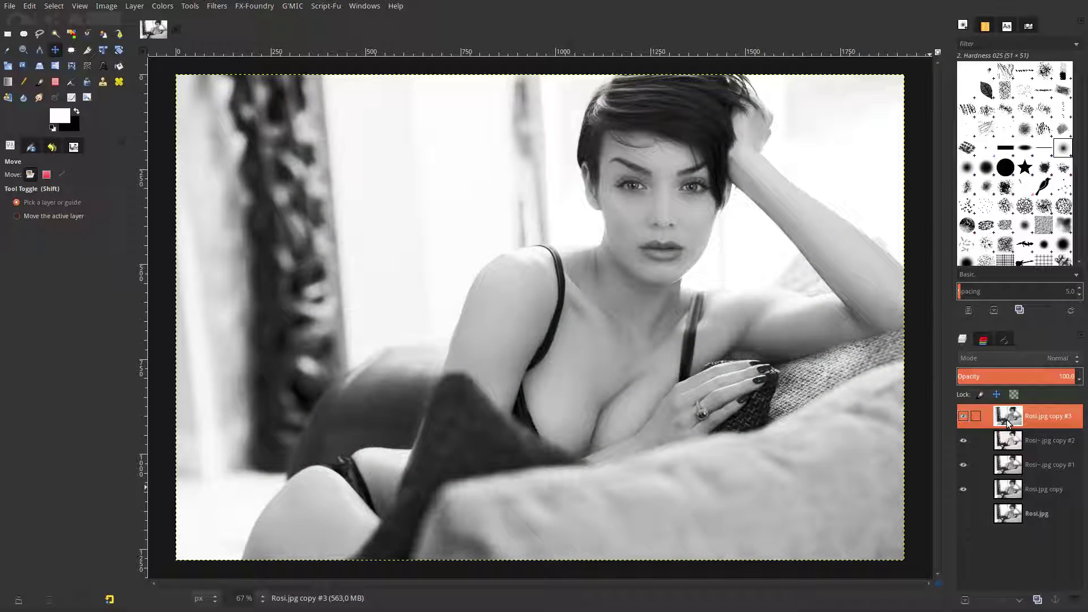
pyautogui.click(292, 6)
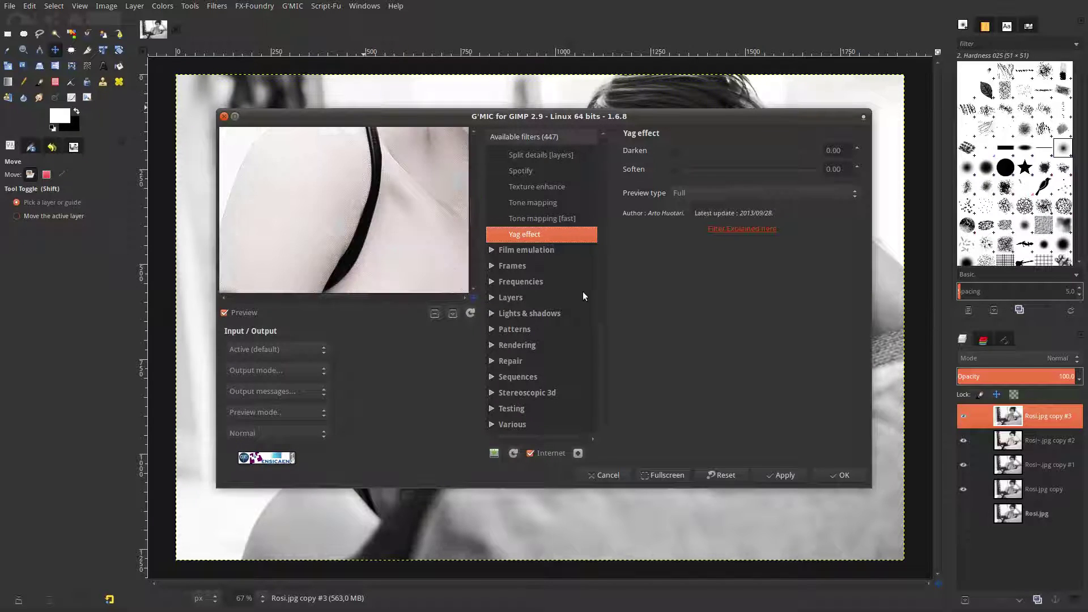
pyautogui.scroll(5, 541, 284)
pyautogui.scroll(1, 542, 295)
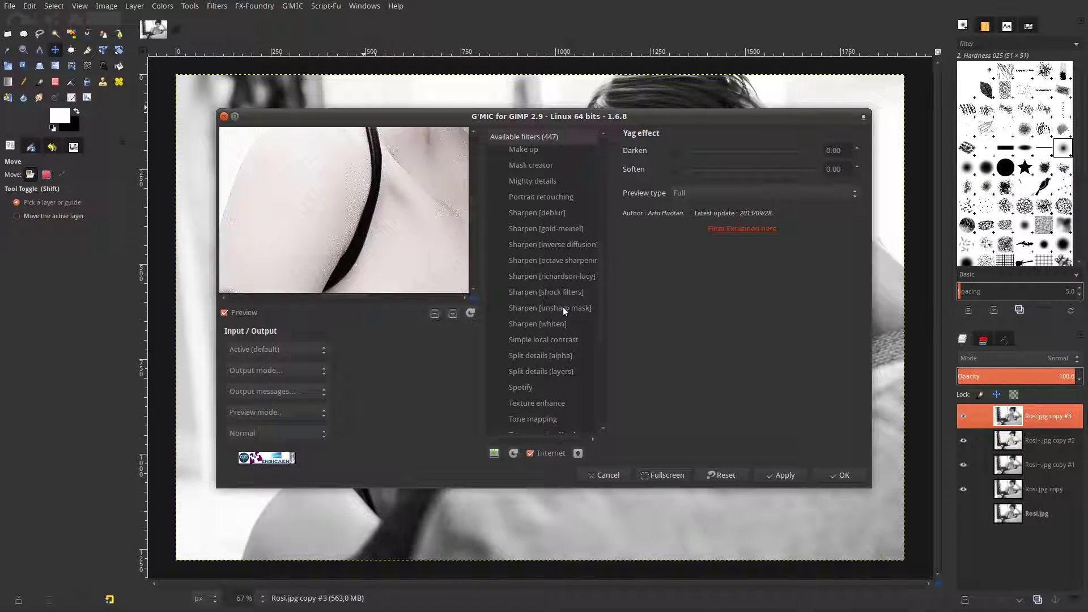
pyautogui.click(569, 280)
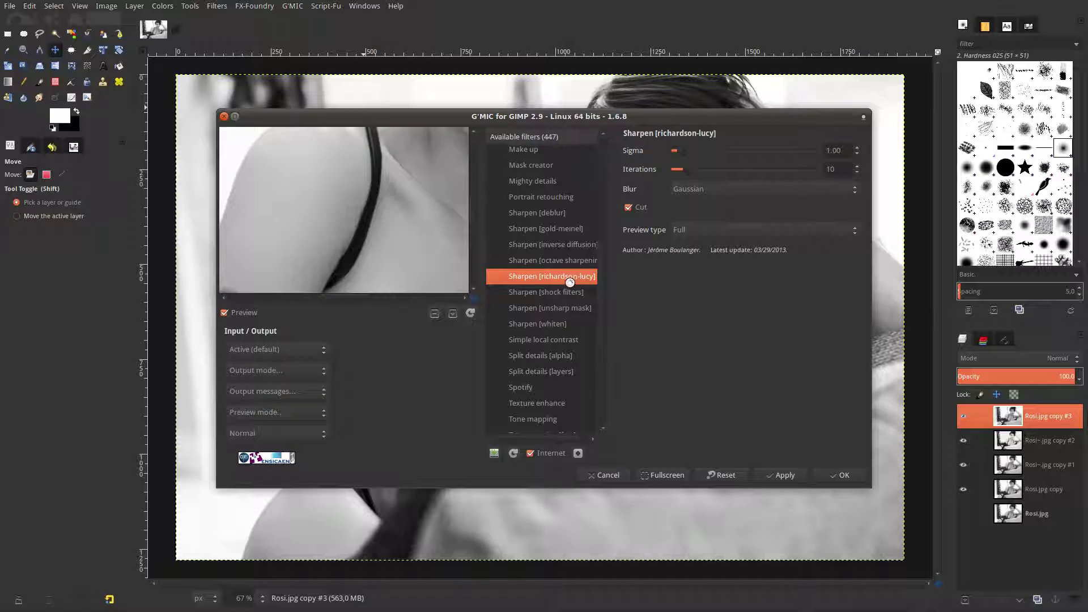
pyautogui.click(772, 477)
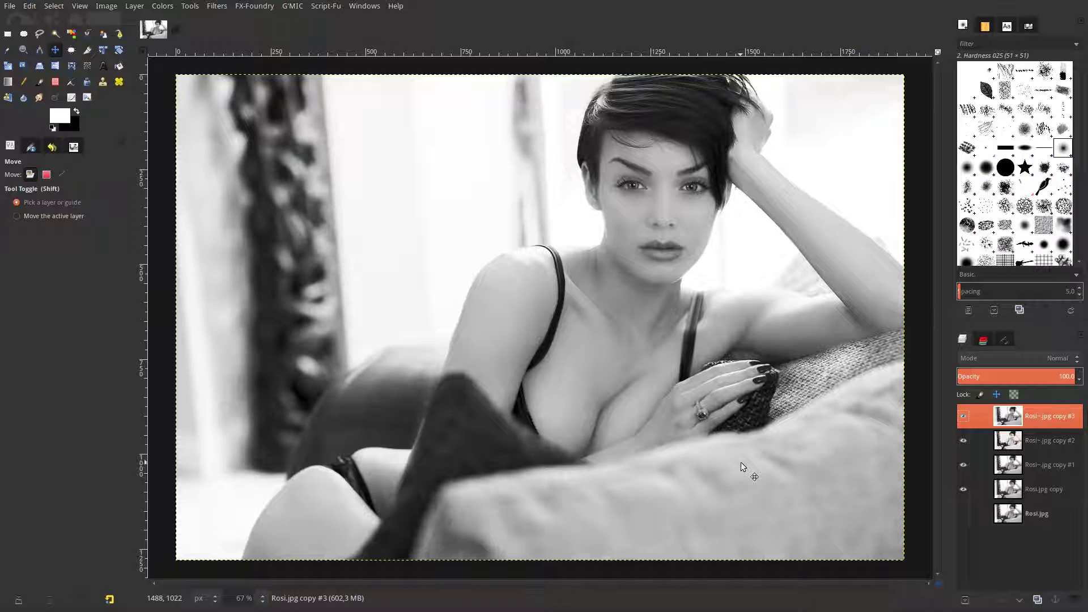
# Step: Give copy #3 the Film emulation > B&W films look with the Fuji Neopan 1600 preset
pyautogui.hotkey('ctrl', 'shift', 'f')
pyautogui.scroll(-5, 522, 387)
pyautogui.scroll(-3, 529, 392)
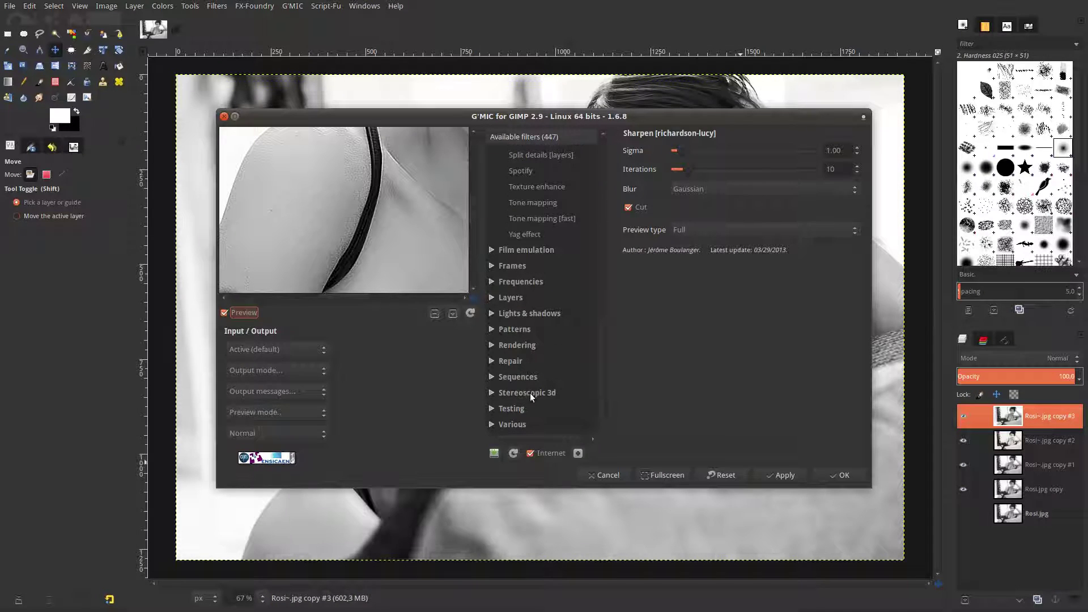
pyautogui.click(491, 251)
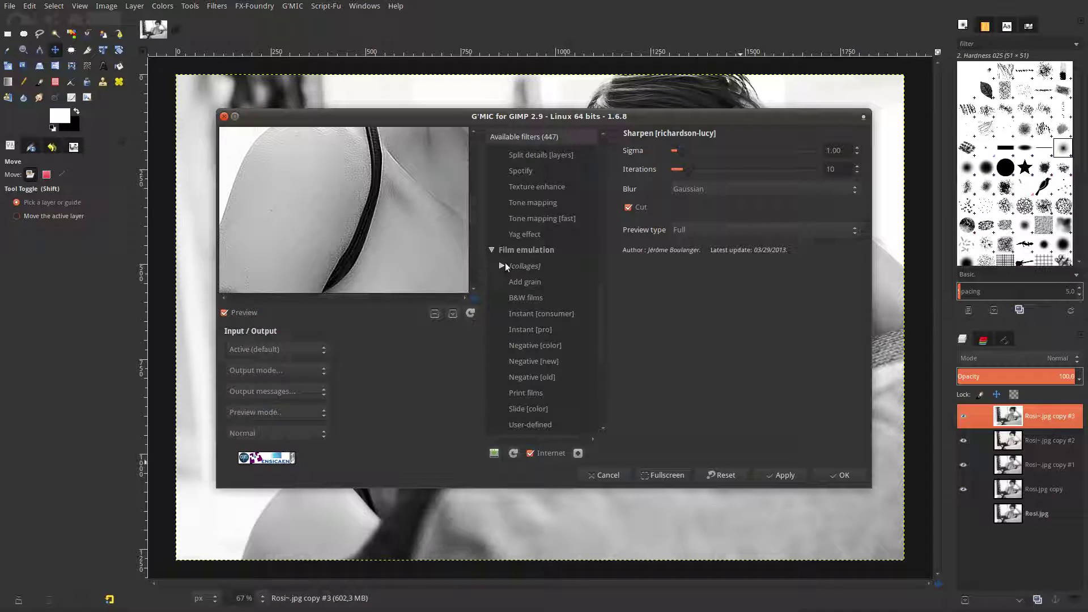
pyautogui.click(523, 296)
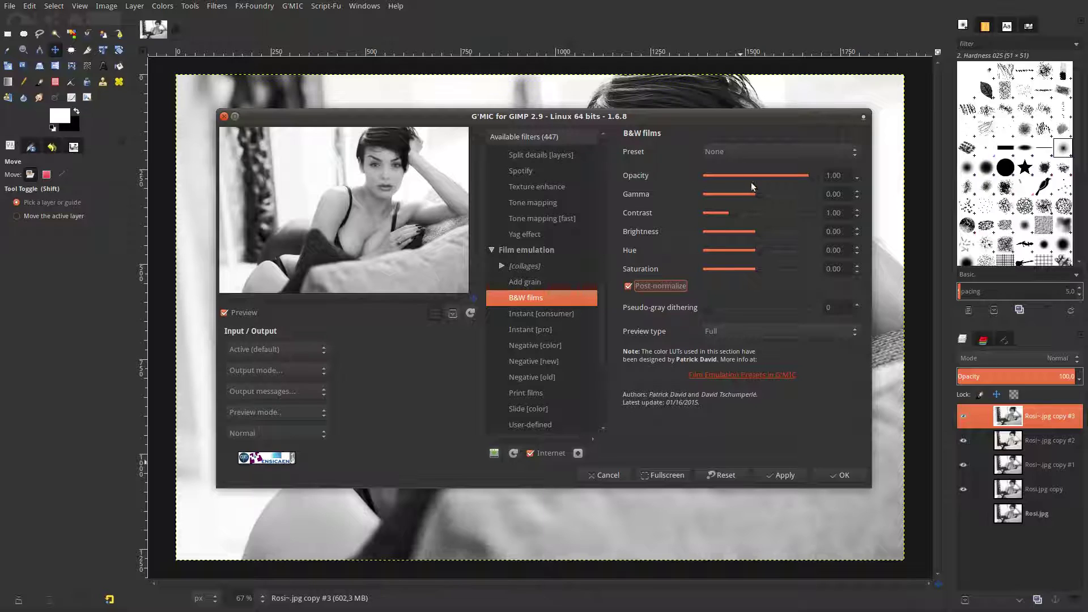
pyautogui.click(754, 150)
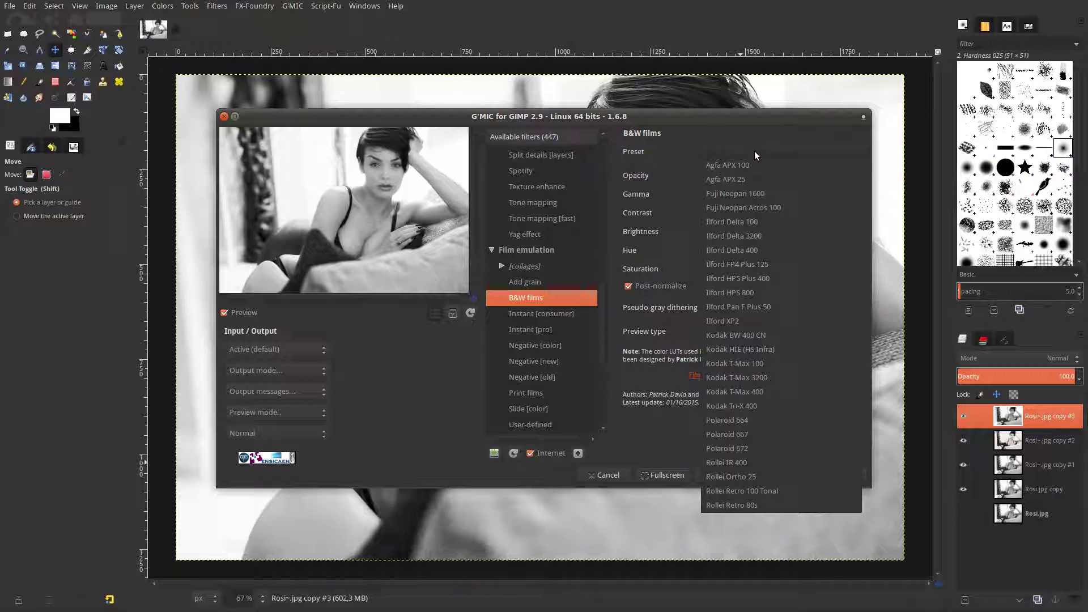
pyautogui.click(753, 193)
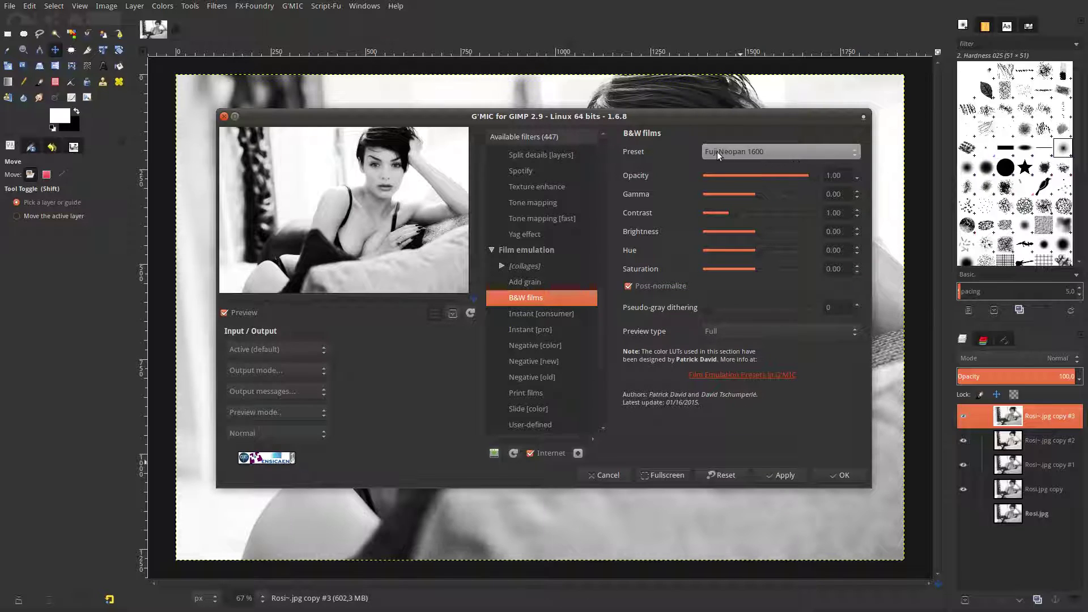
pyautogui.click(779, 474)
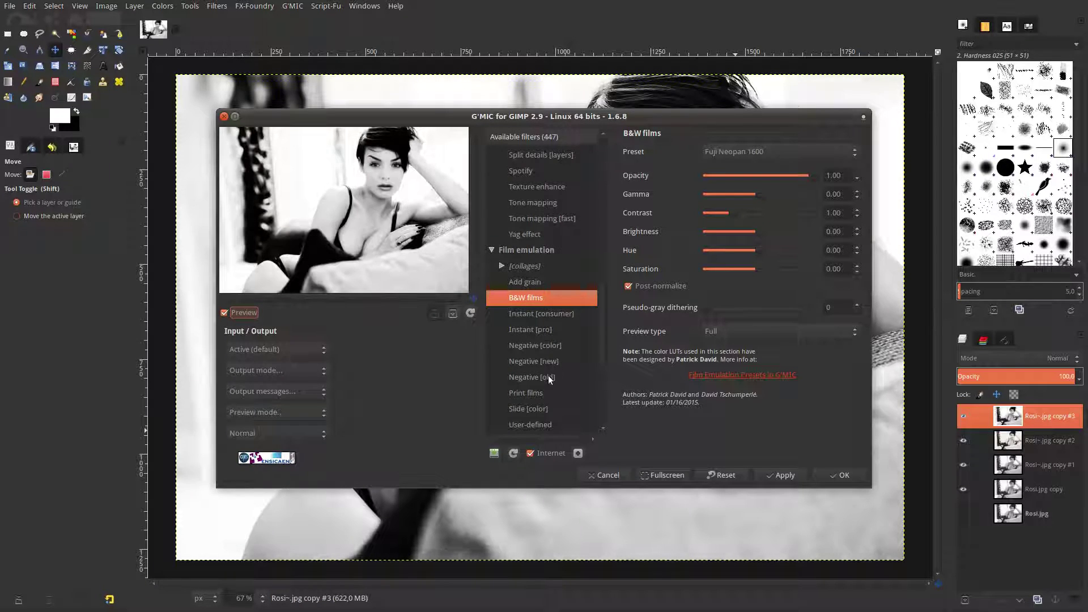
# Step: Apply G'MIC's Lights & shadows > Dodge and burn filter to copy #3
pyautogui.scroll(-5, 541, 381)
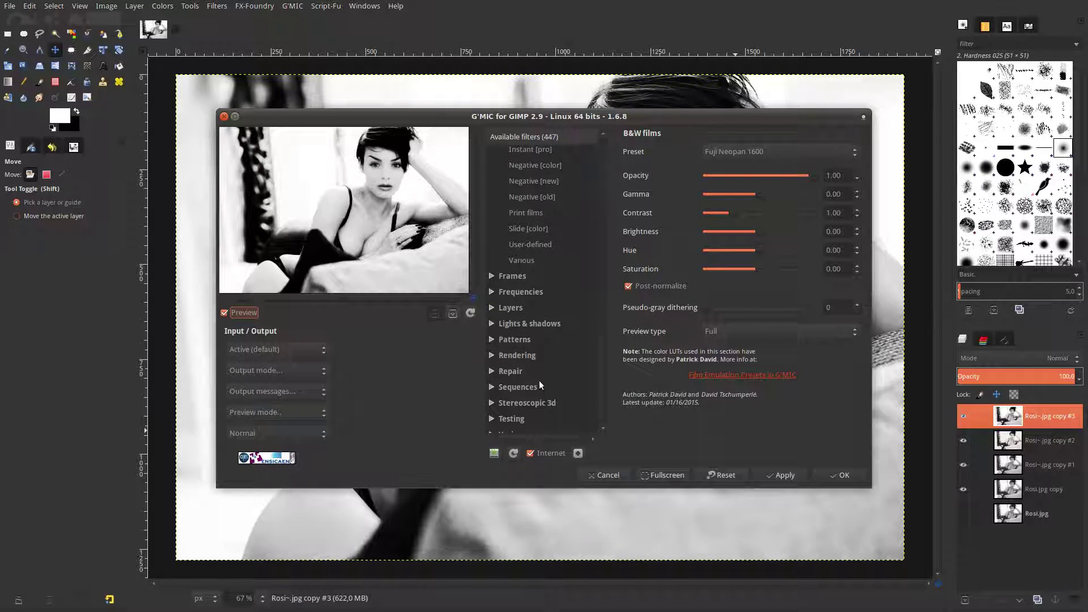
pyautogui.click(492, 323)
pyautogui.scroll(-1, 532, 346)
pyautogui.scroll(-1, 533, 346)
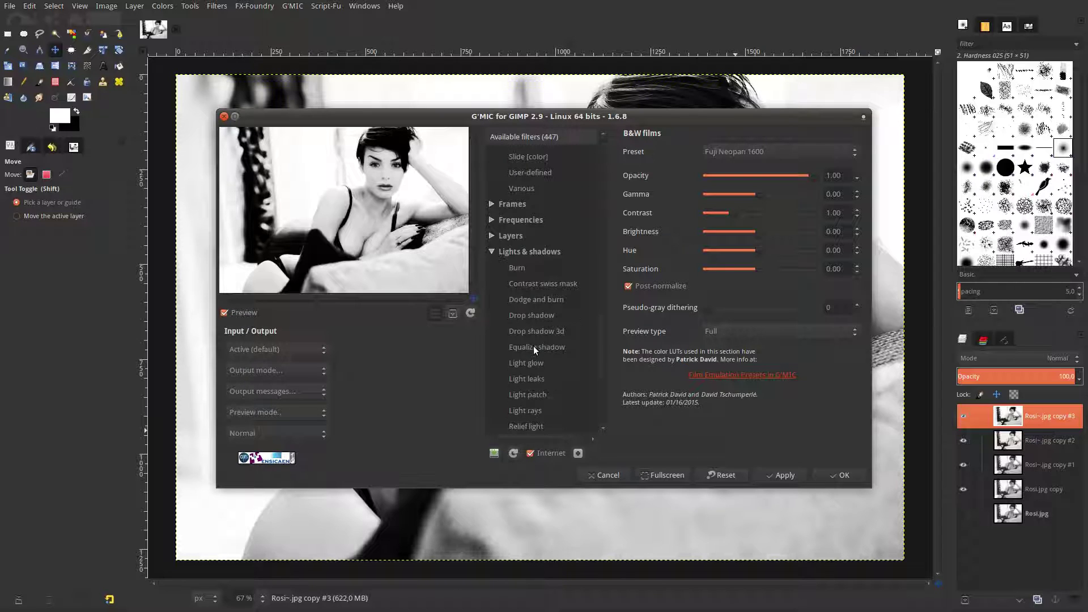
pyautogui.click(537, 299)
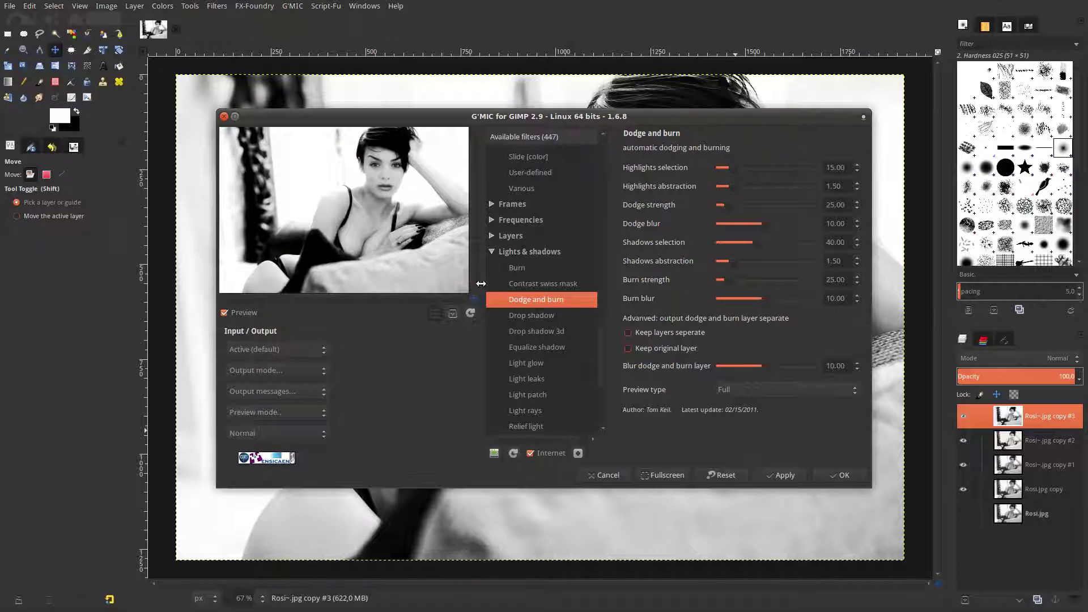
pyautogui.click(842, 477)
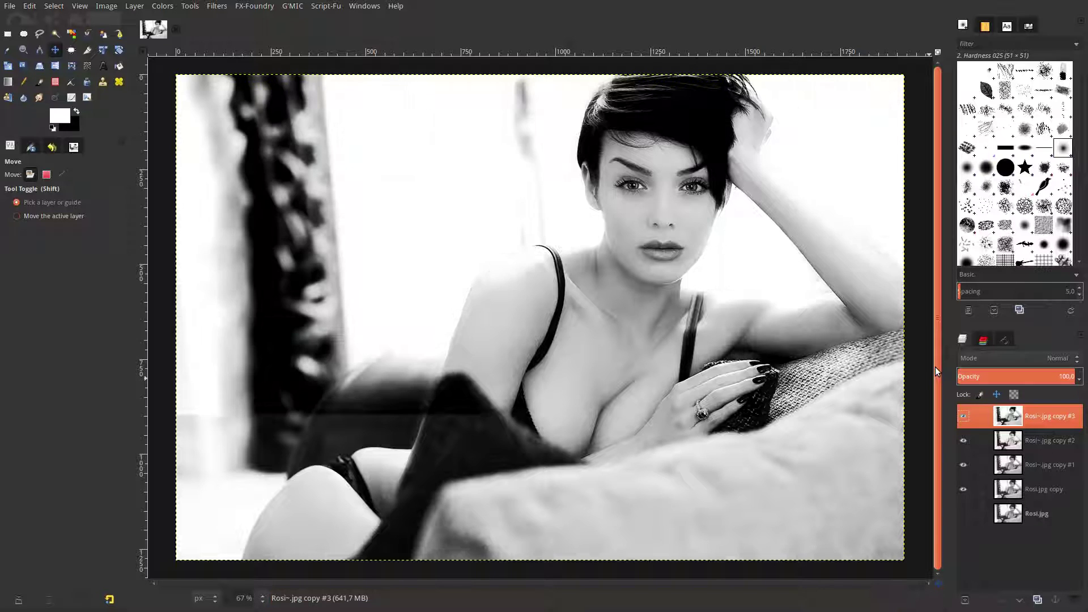
pyautogui.click(964, 416)
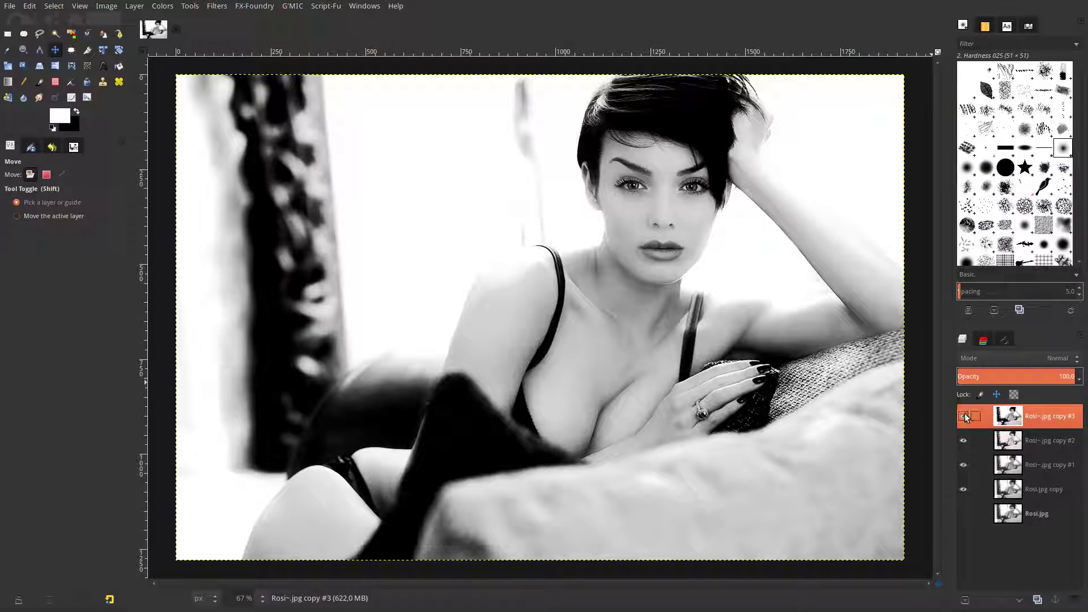
pyautogui.click(965, 439)
pyautogui.click(963, 464)
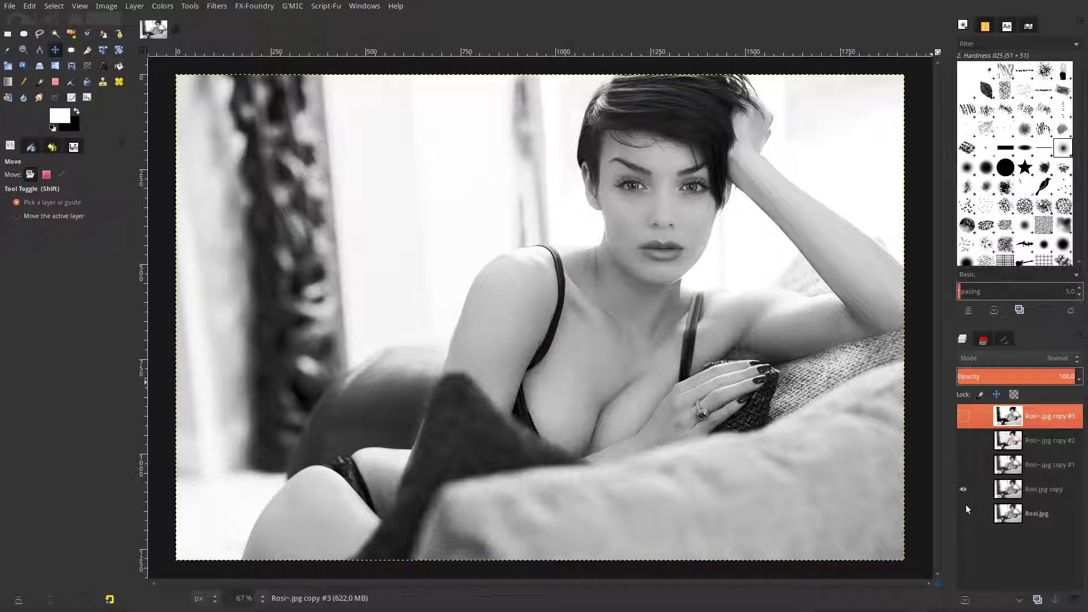
pyautogui.click(963, 489)
pyautogui.click(974, 513)
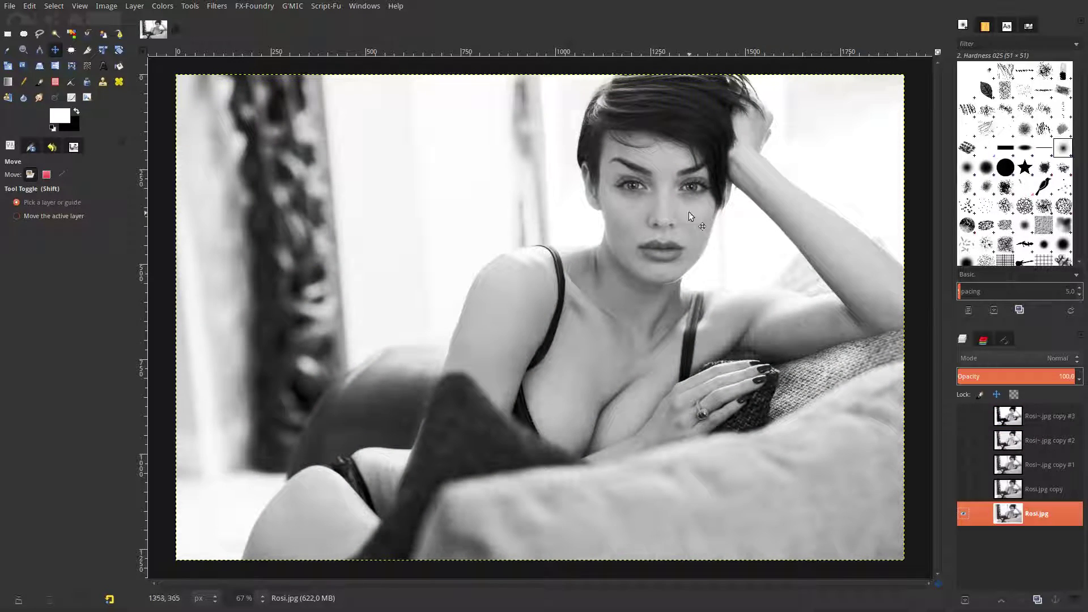
pyautogui.click(964, 489)
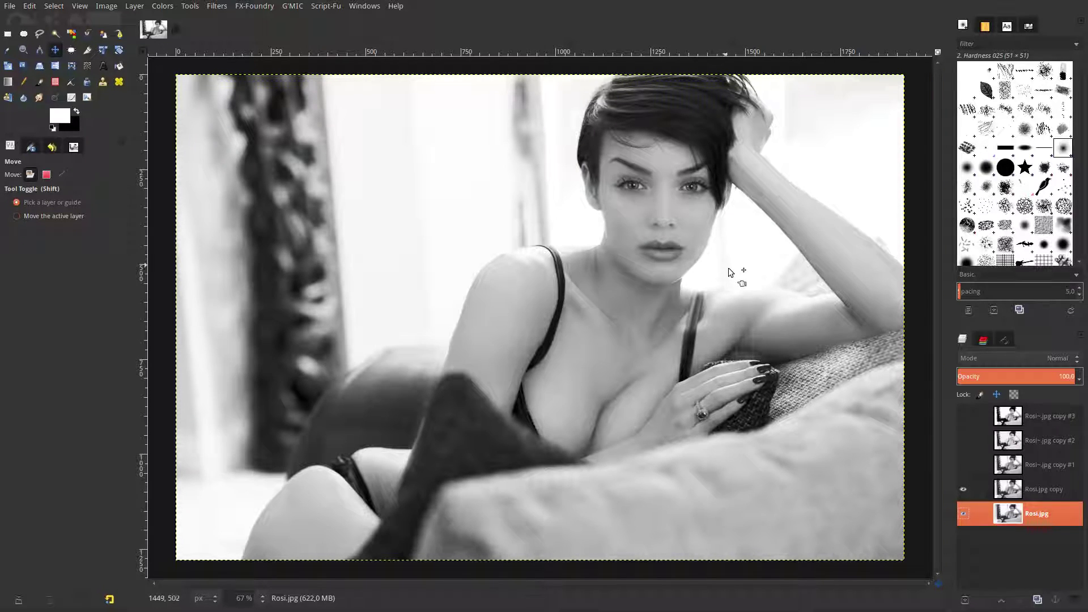
pyautogui.click(963, 465)
pyautogui.click(1018, 470)
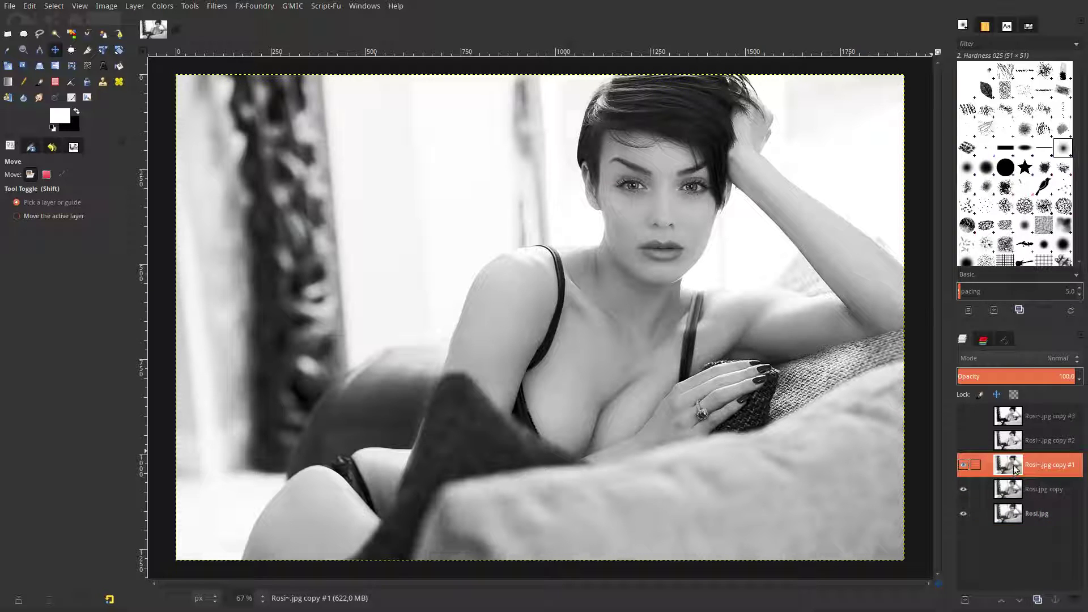
pyautogui.click(963, 441)
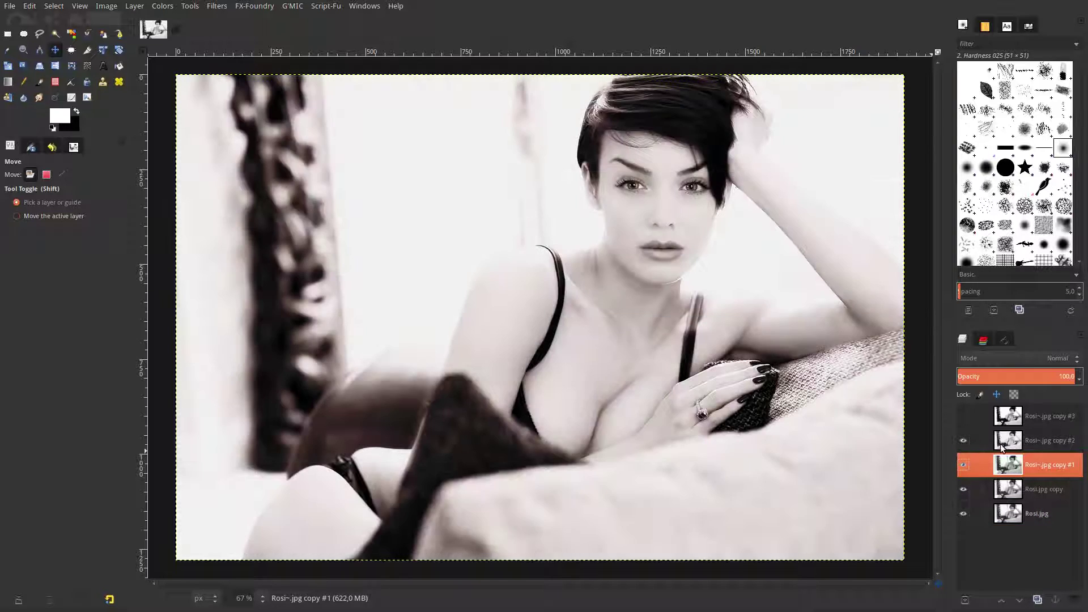
pyautogui.click(1008, 441)
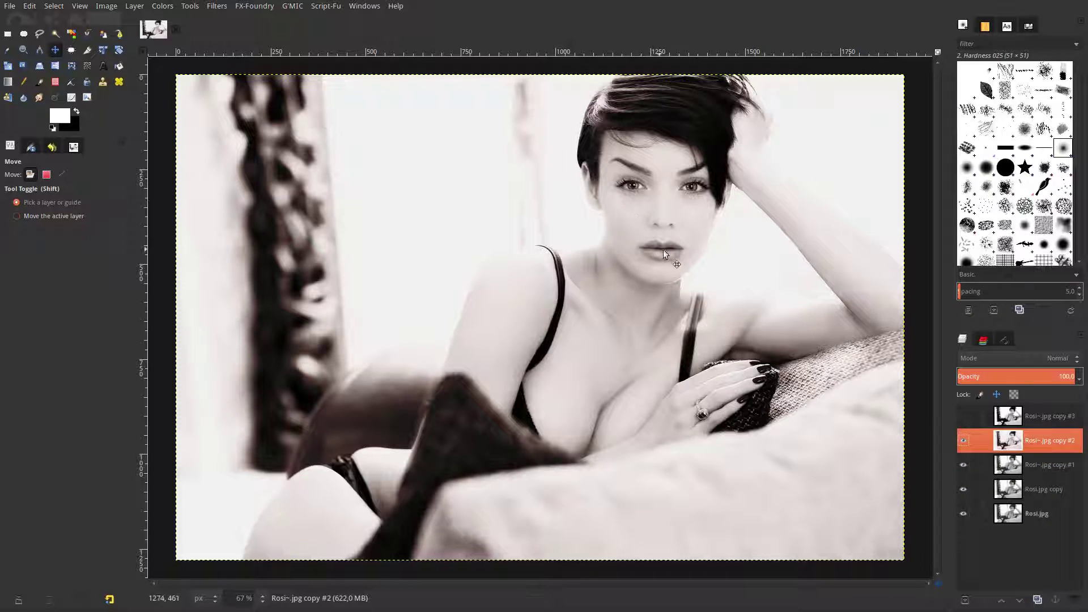
pyautogui.click(964, 416)
pyautogui.click(1016, 418)
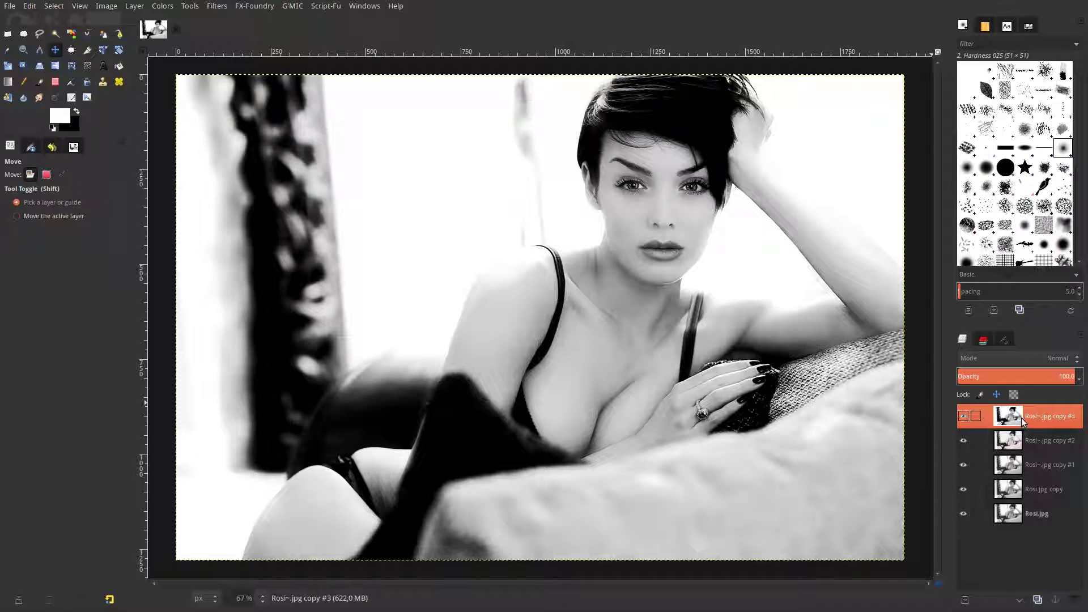